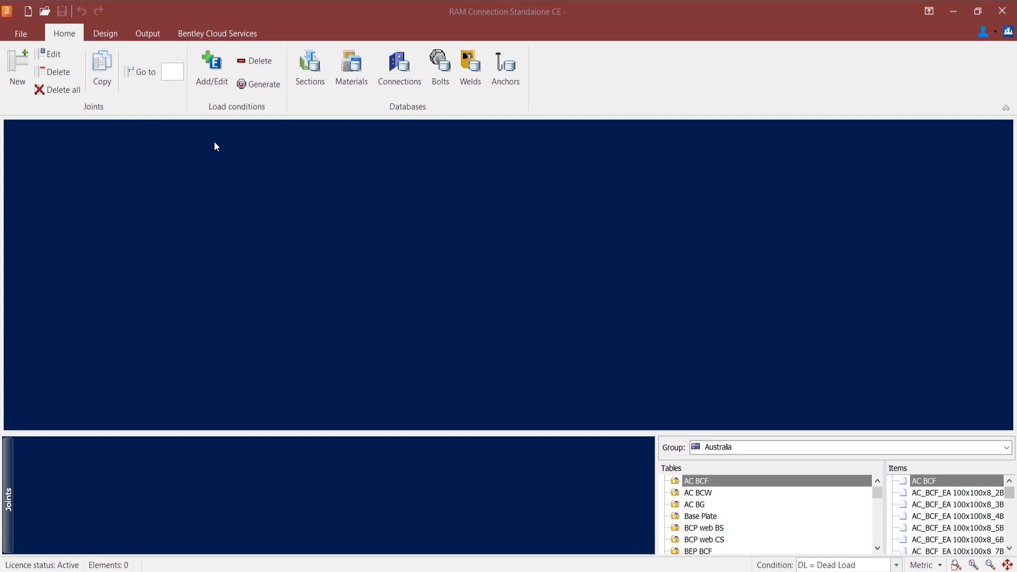
Add a load case with ID LL, description "Live load" and category LL to the load conditions.
{"action": "left_click", "coordinate": [211, 80]}
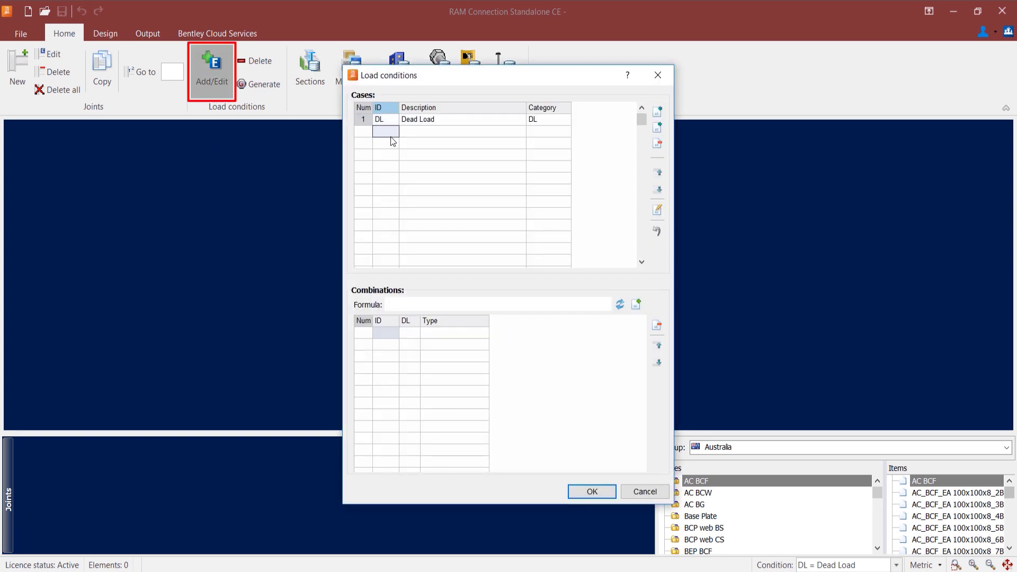
{"action": "type", "text": "LL"}
{"action": "key", "text": "Tab"}
{"action": "type", "text": "l"}
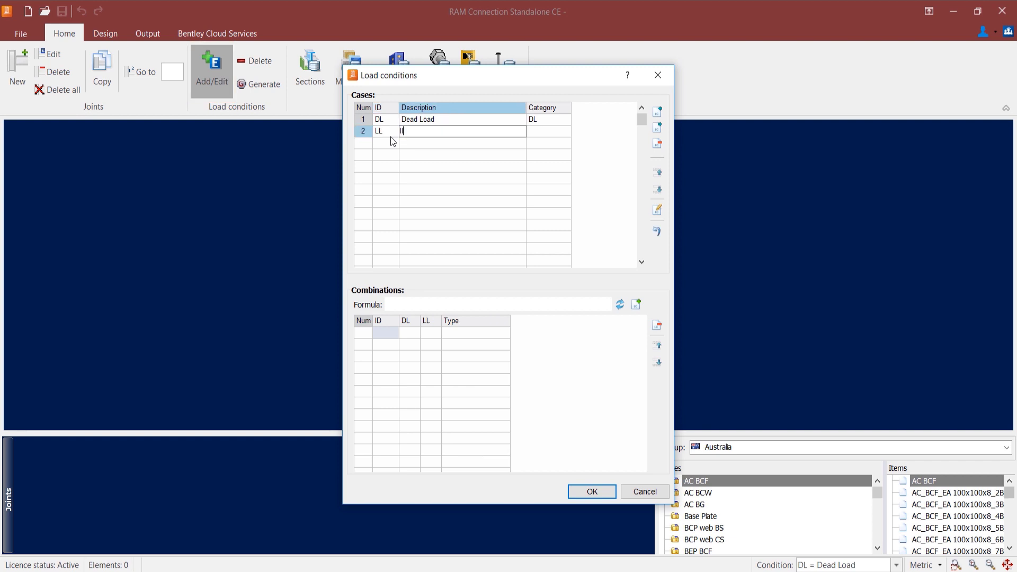
{"action": "type", "text": "ive load"}
{"action": "key", "text": "Tab"}
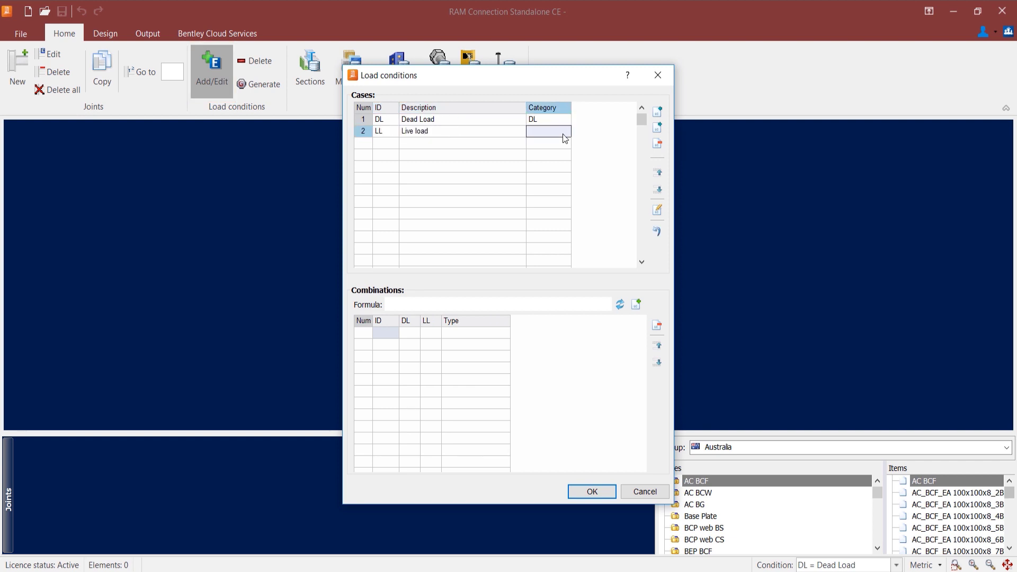
{"action": "left_click", "coordinate": [566, 131]}
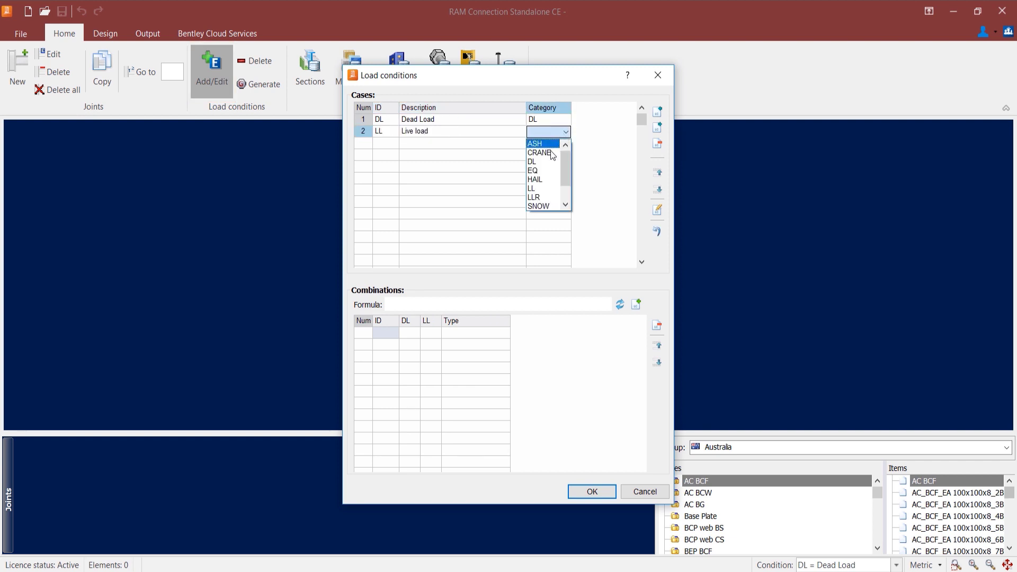
{"action": "left_click", "coordinate": [543, 189]}
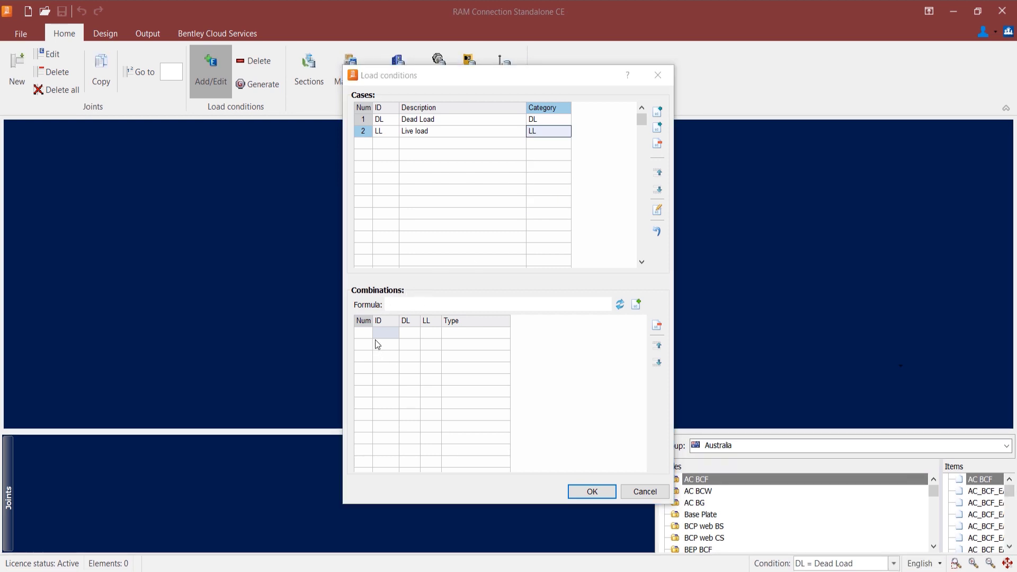
Add load combination C1 with a factor of 1 for both DL and LL, and accept the load conditions.
{"action": "left_click", "coordinate": [366, 337]}
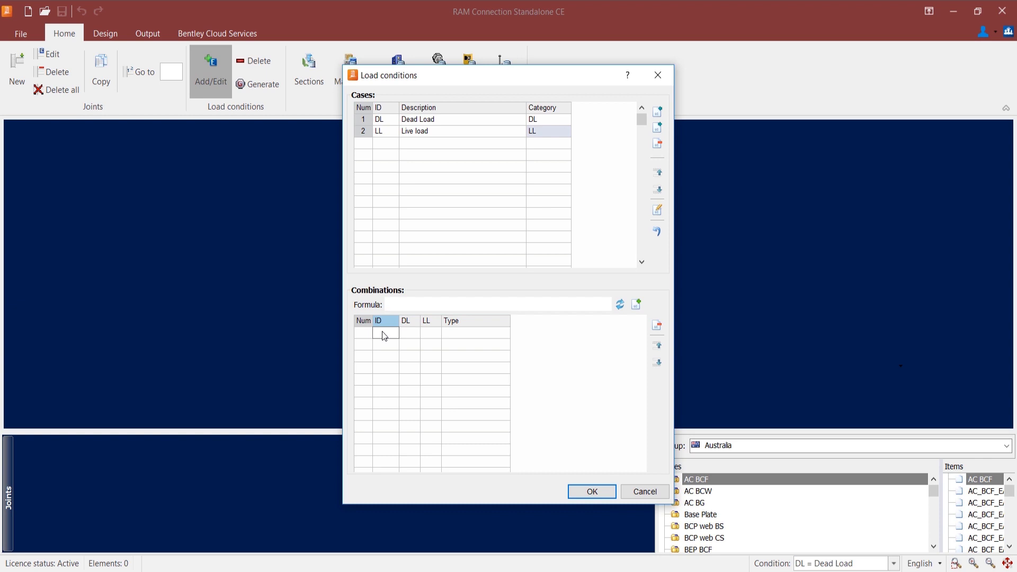
{"action": "key", "text": "Tab"}
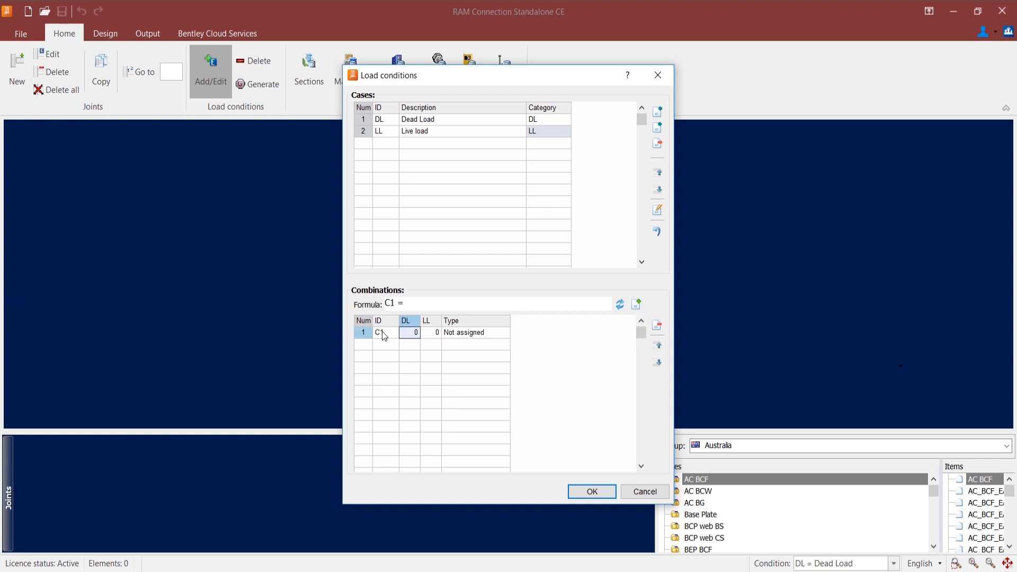
{"action": "type", "text": "1"}
{"action": "key", "text": "Tab"}
{"action": "type", "text": "1"}
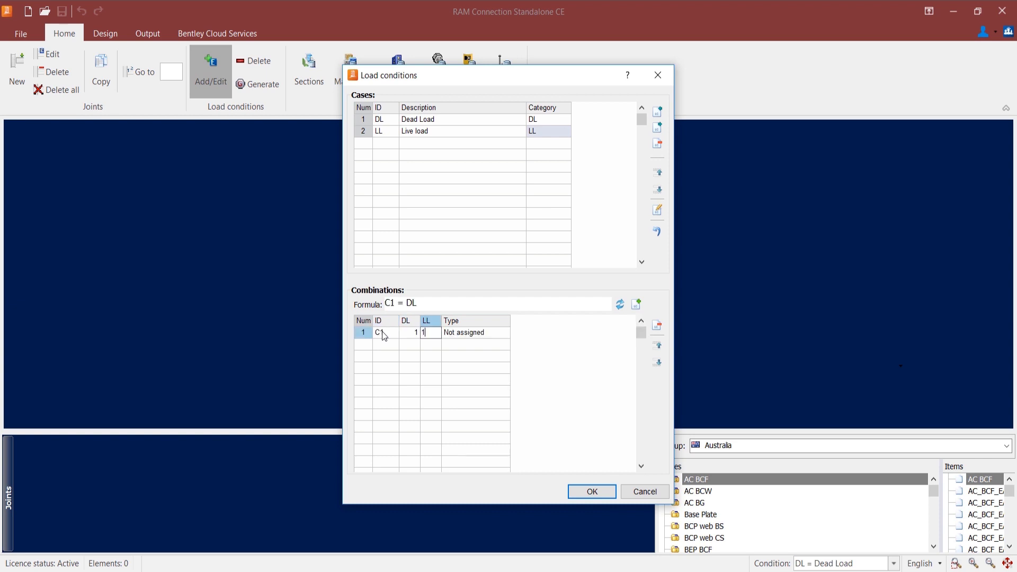
{"action": "key", "text": "Tab"}
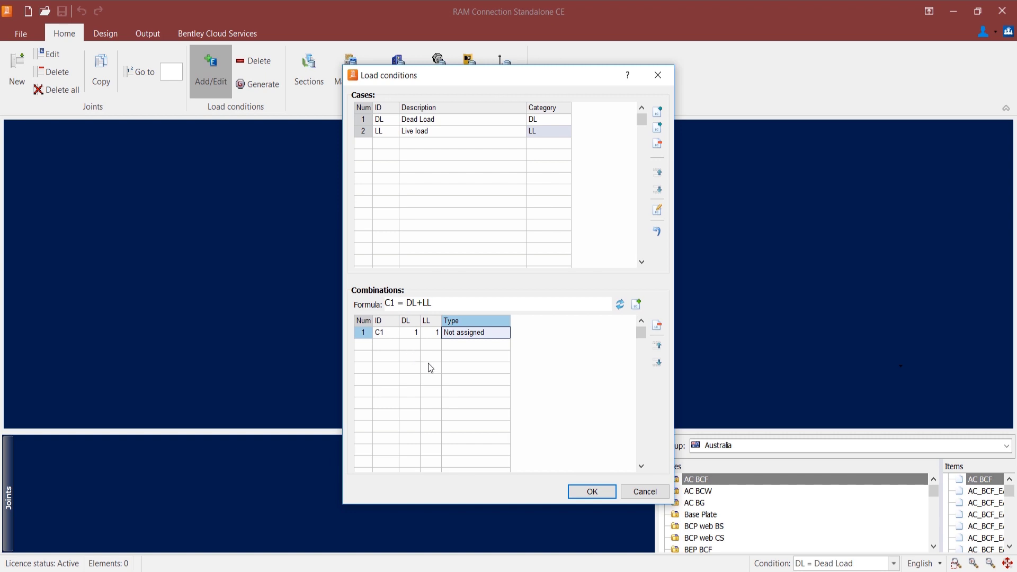
{"action": "left_click", "coordinate": [592, 491]}
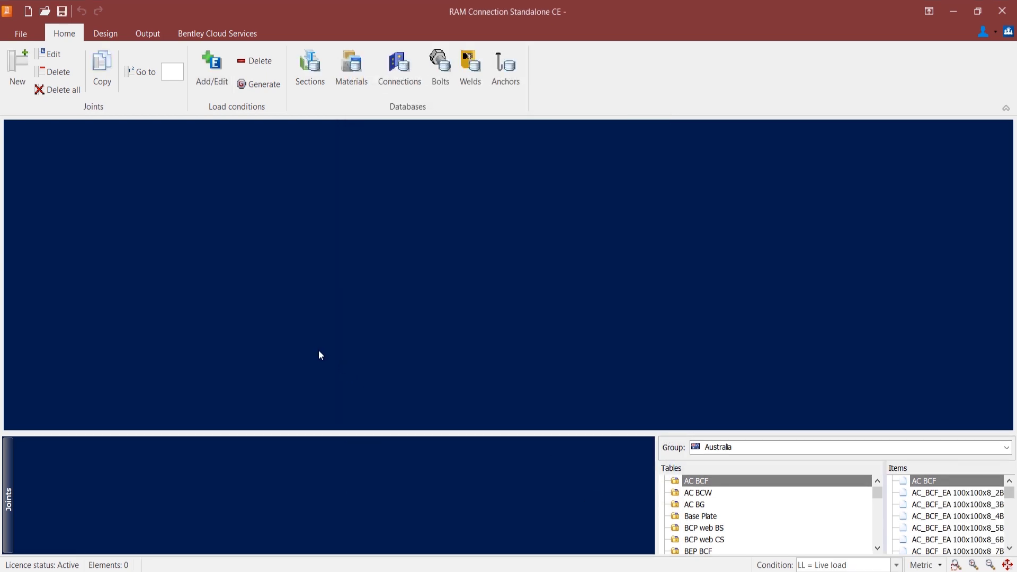
Start a new joint with structural type Truss and the description "Example 8.4".
{"action": "left_click", "coordinate": [11, 70]}
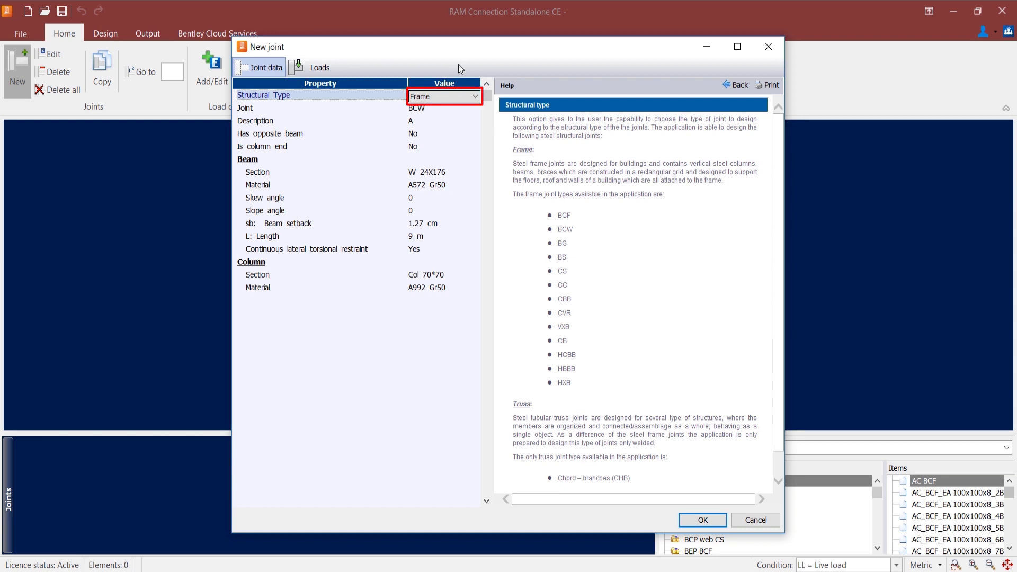
{"action": "left_click", "coordinate": [459, 96]}
{"action": "left_click", "coordinate": [451, 118]}
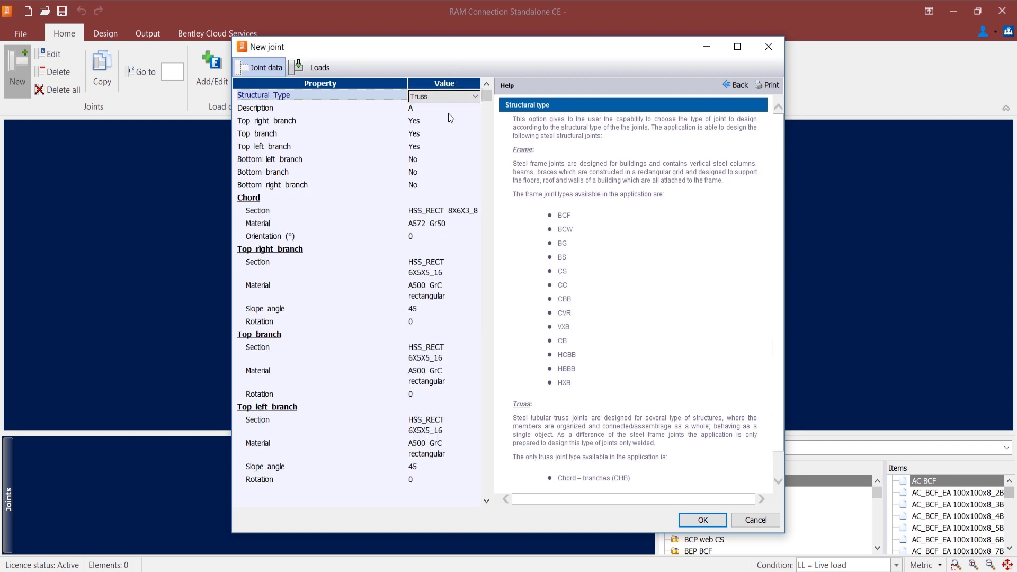
{"action": "left_click", "coordinate": [437, 109]}
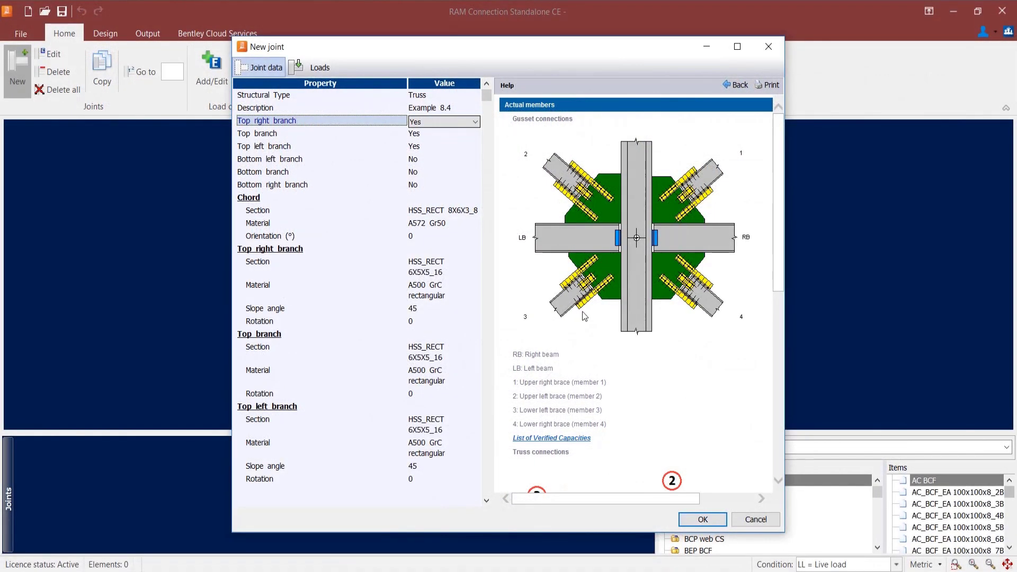
Maximize the New joint window with a wider property list, and set the top branch to No.
{"action": "scroll", "coordinate": [700, 170], "scroll_direction": "down", "scroll_amount": 2}
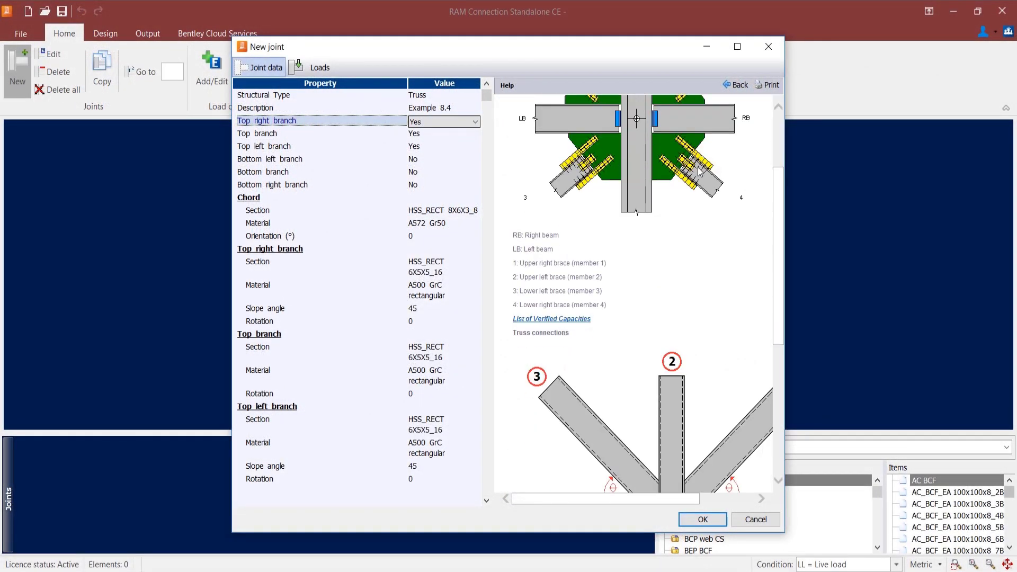
{"action": "left_click", "coordinate": [737, 46]}
{"action": "left_click_drag", "start_coordinate": [260, 168], "coordinate": [351, 165]}
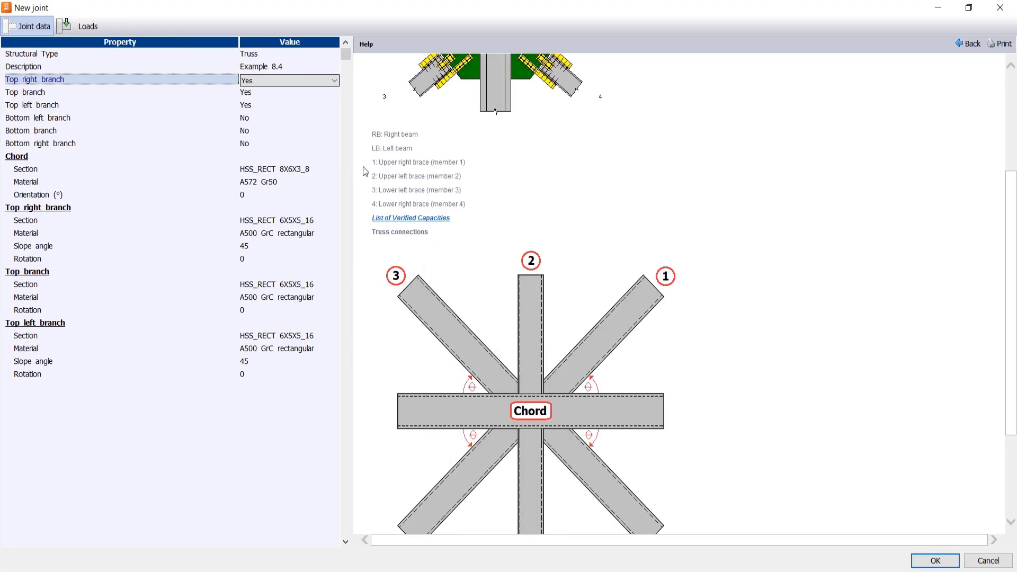
{"action": "scroll", "coordinate": [518, 253], "scroll_direction": "down", "scroll_amount": 3}
{"action": "left_click", "coordinate": [288, 80]}
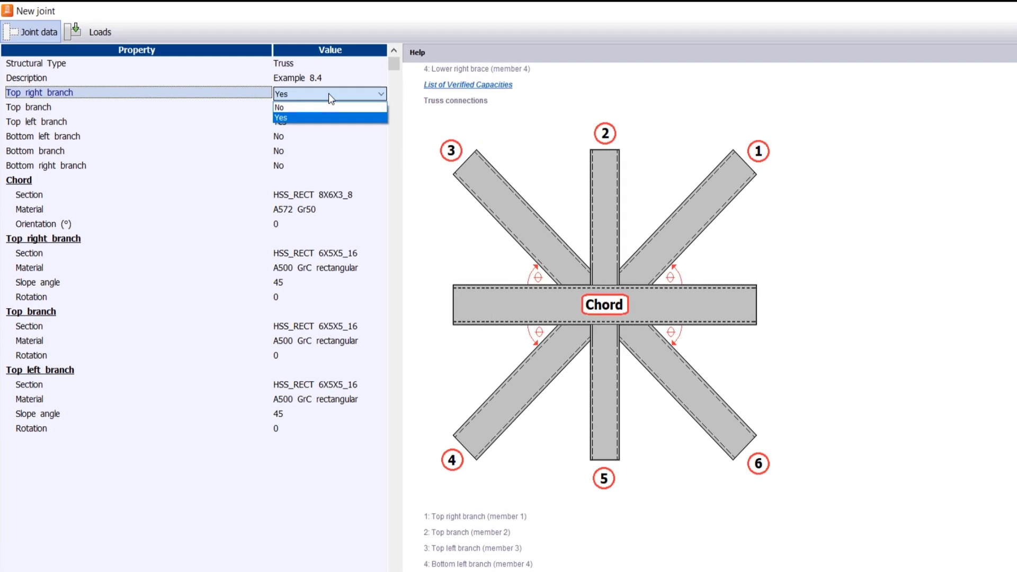
{"action": "left_click", "coordinate": [328, 95]}
{"action": "left_click", "coordinate": [325, 107]}
{"action": "left_click", "coordinate": [321, 122]}
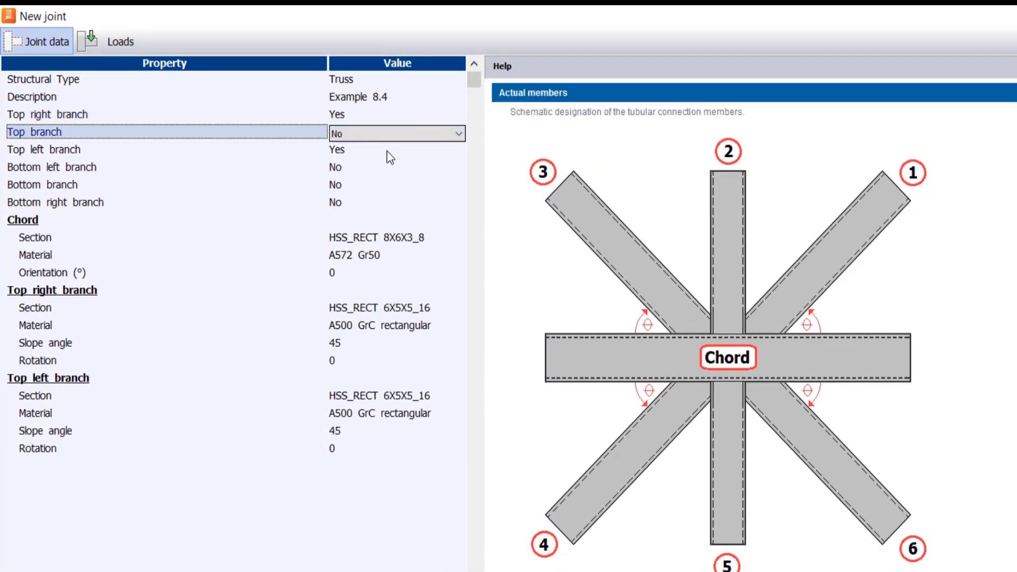
Assign the section HSS_SQR 8X8X1_2 from the United States group to the chord.
{"action": "left_click", "coordinate": [345, 242]}
{"action": "left_click", "coordinate": [408, 422]}
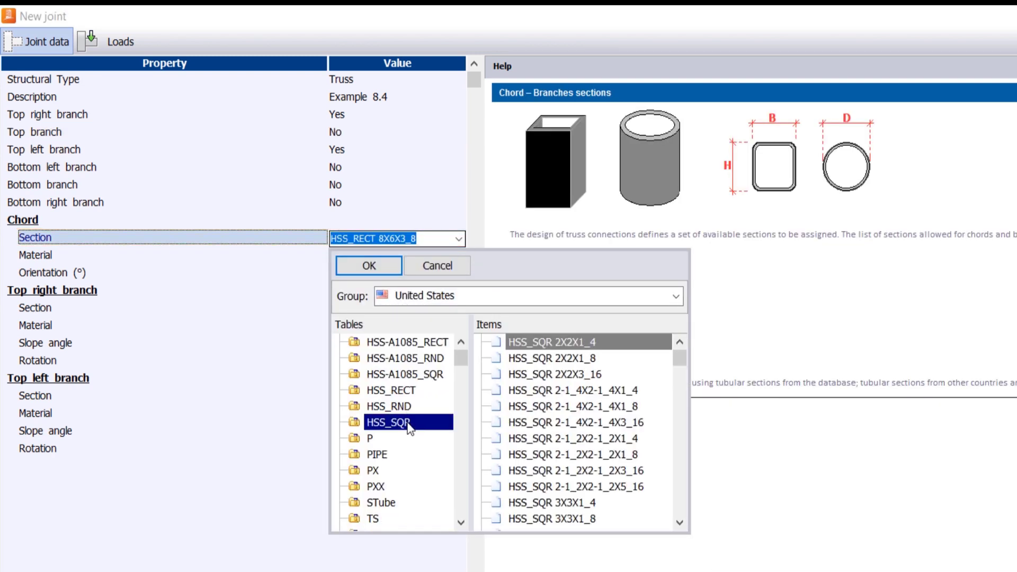
{"action": "left_click", "coordinate": [682, 365]}
{"action": "left_click_drag", "start_coordinate": [683, 364], "coordinate": [679, 443]}
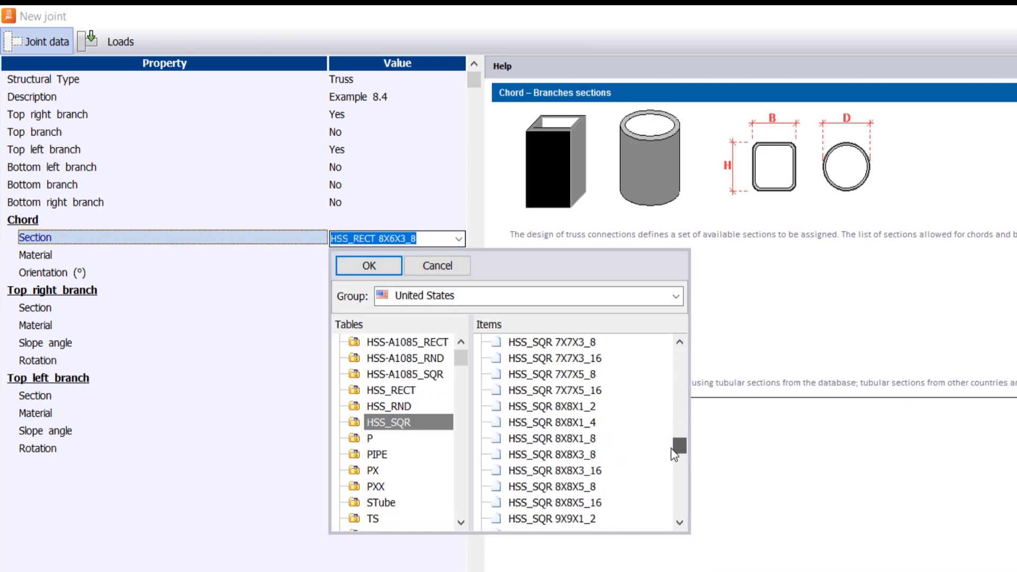
{"action": "left_click", "coordinate": [592, 415]}
{"action": "left_click", "coordinate": [370, 266]}
Set the chord's material to A500 GrB rectangular.
{"action": "left_click", "coordinate": [378, 258]}
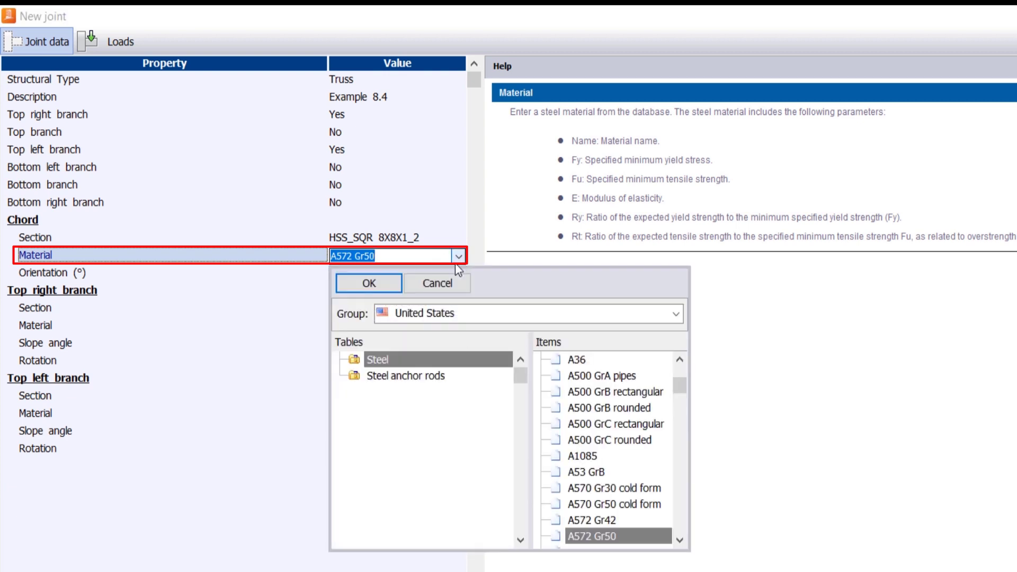
{"action": "scroll", "coordinate": [596, 456], "scroll_direction": "up", "scroll_amount": 4}
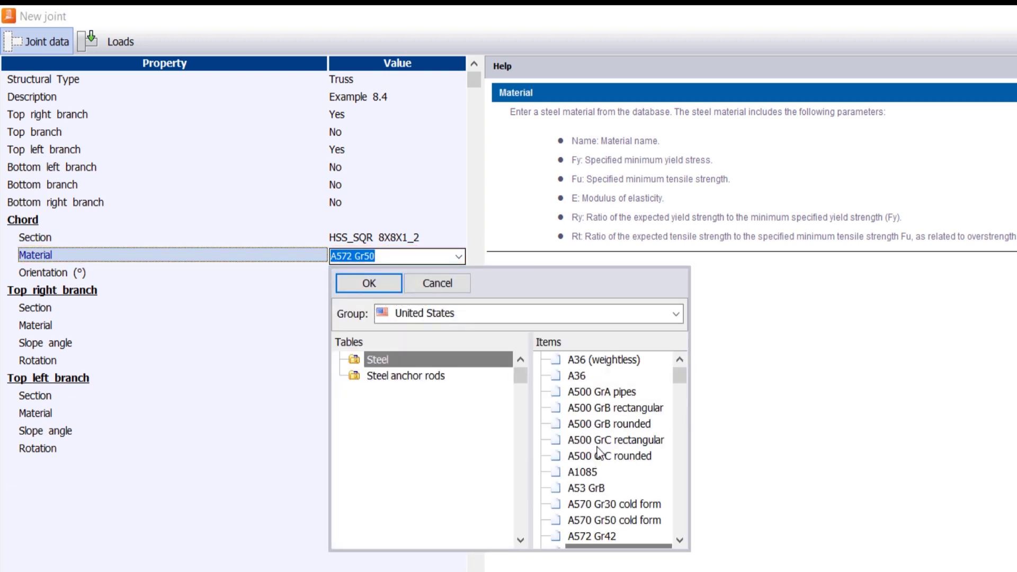
{"action": "left_click", "coordinate": [604, 408]}
{"action": "left_click", "coordinate": [362, 281]}
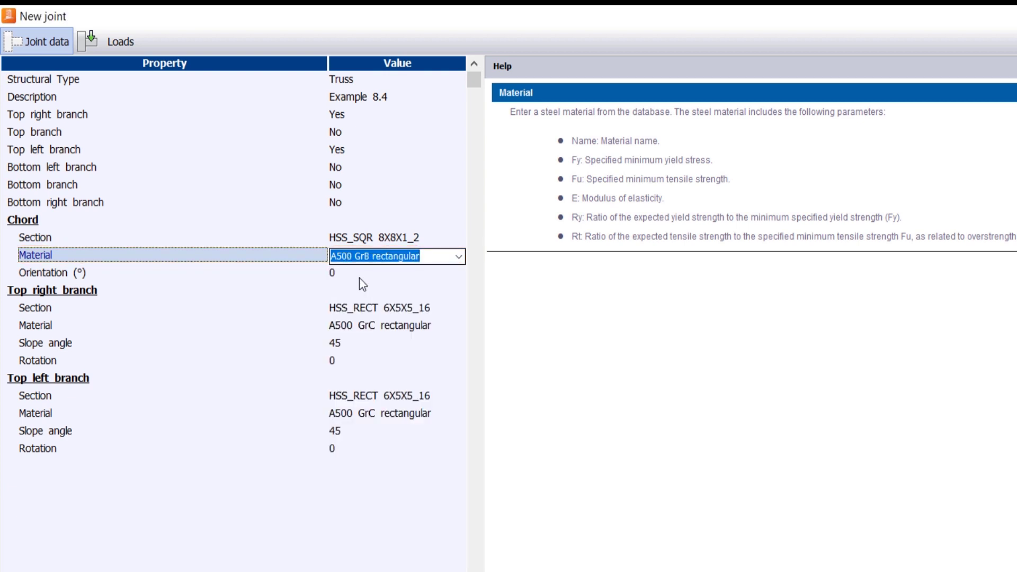
Assign the section HSS_RECT 5X3X1_4 to the top right branch.
{"action": "left_click", "coordinate": [457, 309]}
{"action": "left_click", "coordinate": [458, 309]}
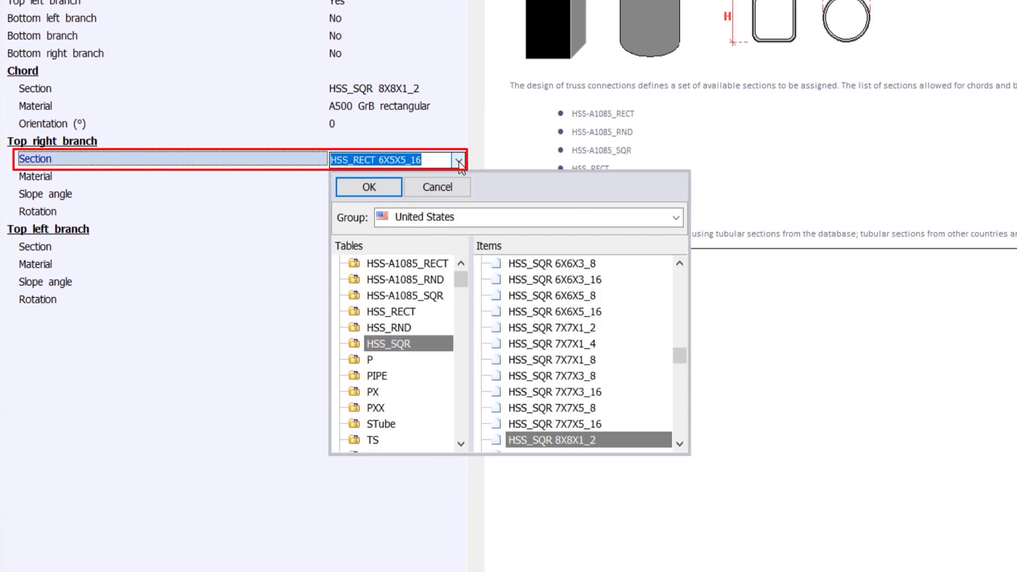
{"action": "left_click", "coordinate": [391, 312]}
{"action": "left_click_drag", "start_coordinate": [679, 278], "coordinate": [682, 317]}
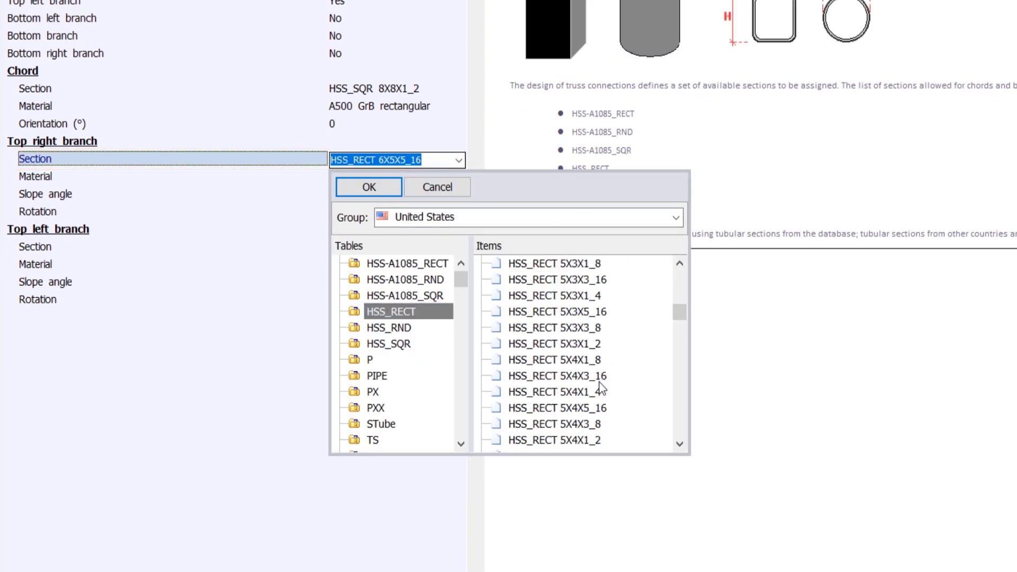
{"action": "left_click", "coordinate": [593, 299]}
{"action": "left_click", "coordinate": [369, 188]}
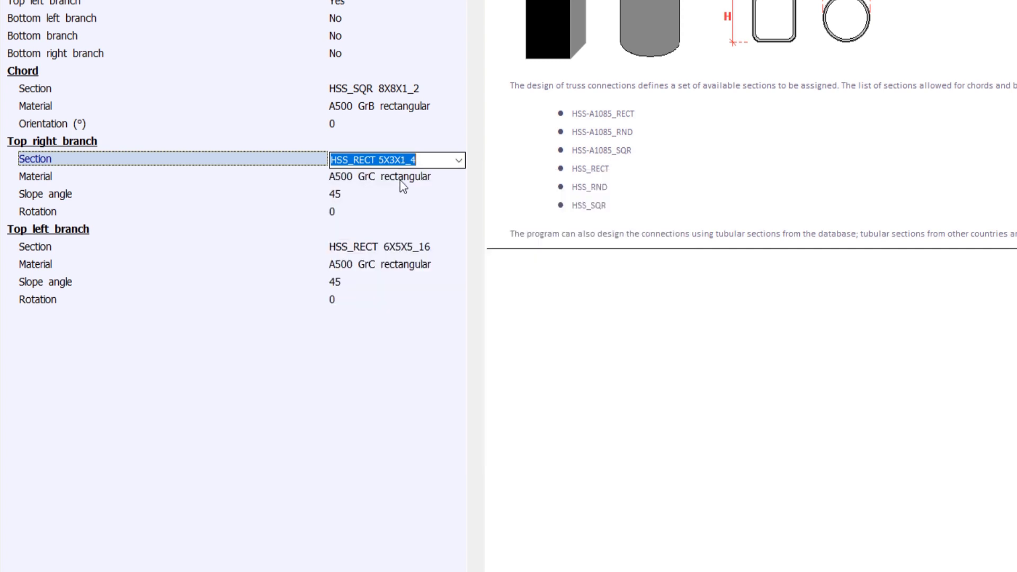
Set the top right branch's material to A500 GrB rectangular and go through its slope angle and rotation.
{"action": "left_click", "coordinate": [399, 181]}
{"action": "left_click", "coordinate": [454, 180]}
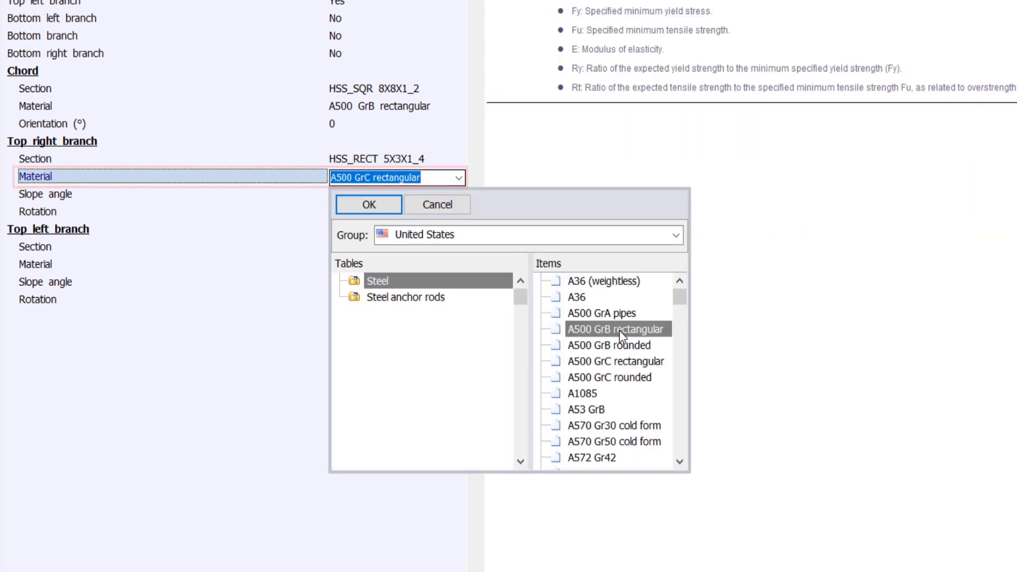
{"action": "left_click", "coordinate": [386, 208]}
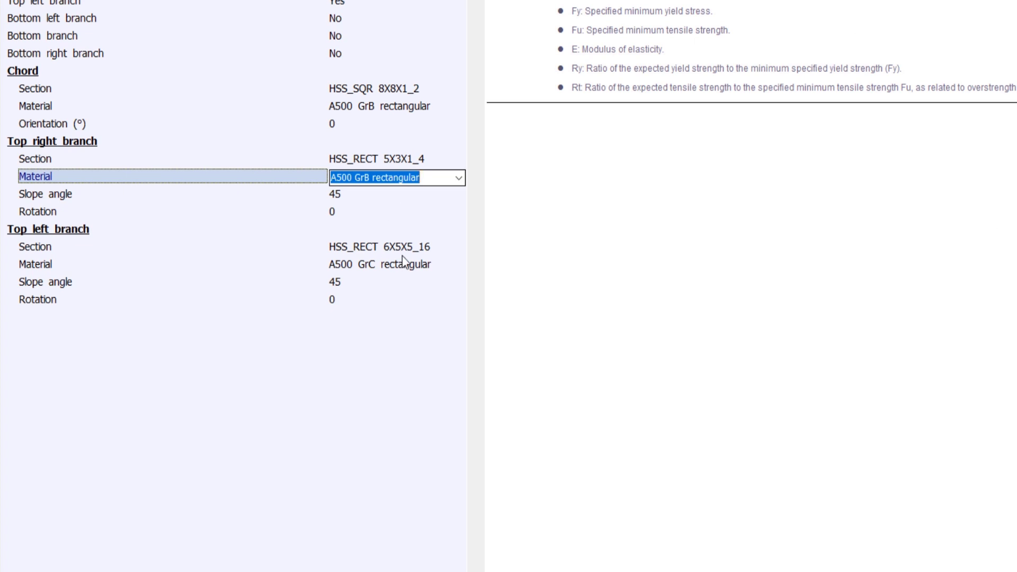
{"action": "left_click", "coordinate": [386, 195]}
{"action": "left_click", "coordinate": [386, 212]}
Assign the section HSS_RECT 6X4X5_16 to the top left branch.
{"action": "left_click", "coordinate": [464, 253]}
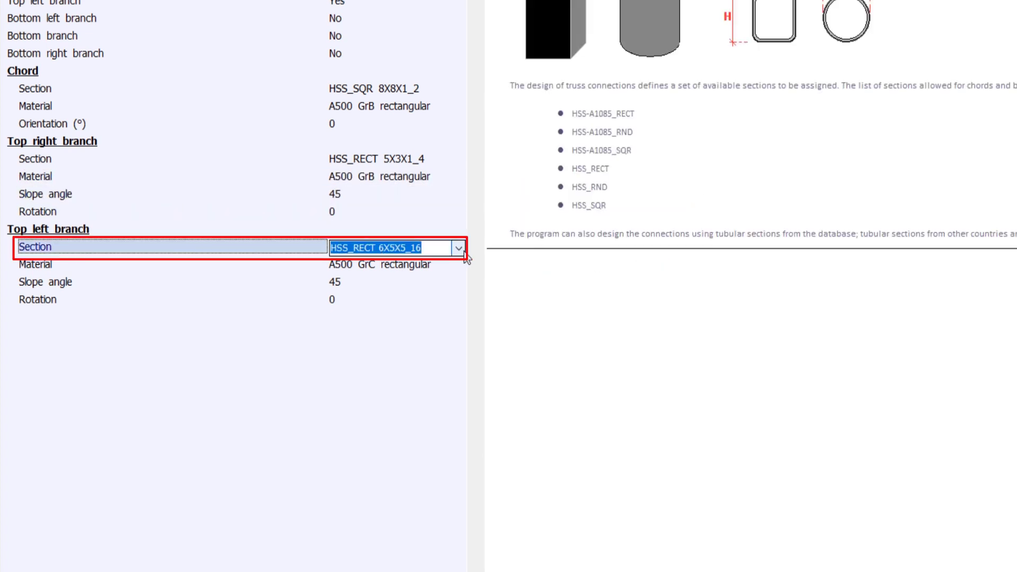
{"action": "left_click", "coordinate": [458, 248]}
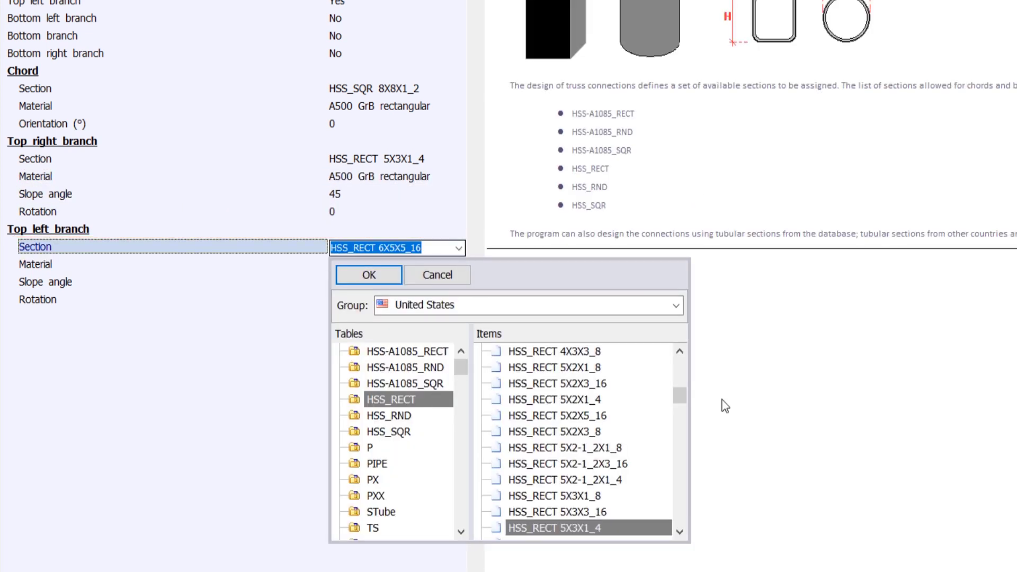
{"action": "scroll", "coordinate": [677, 406], "scroll_direction": "down", "scroll_amount": 8}
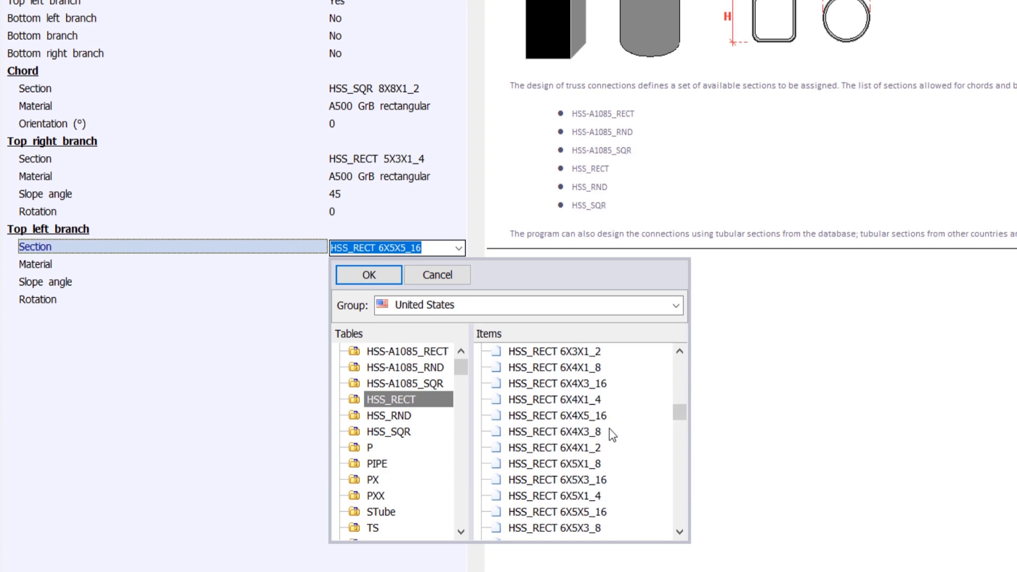
{"action": "left_click", "coordinate": [602, 417]}
{"action": "left_click", "coordinate": [370, 276]}
Set the top left branch's material to A500 GrB rectangular and check its rotation setting.
{"action": "left_click", "coordinate": [403, 265]}
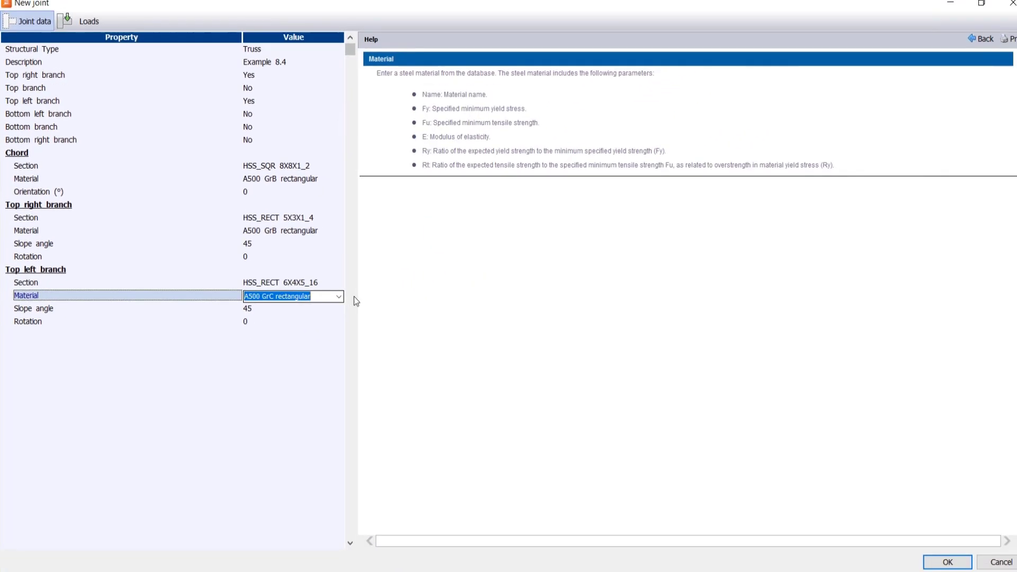
{"action": "left_click", "coordinate": [338, 297]}
{"action": "left_click", "coordinate": [439, 410]}
{"action": "left_click", "coordinate": [272, 314]}
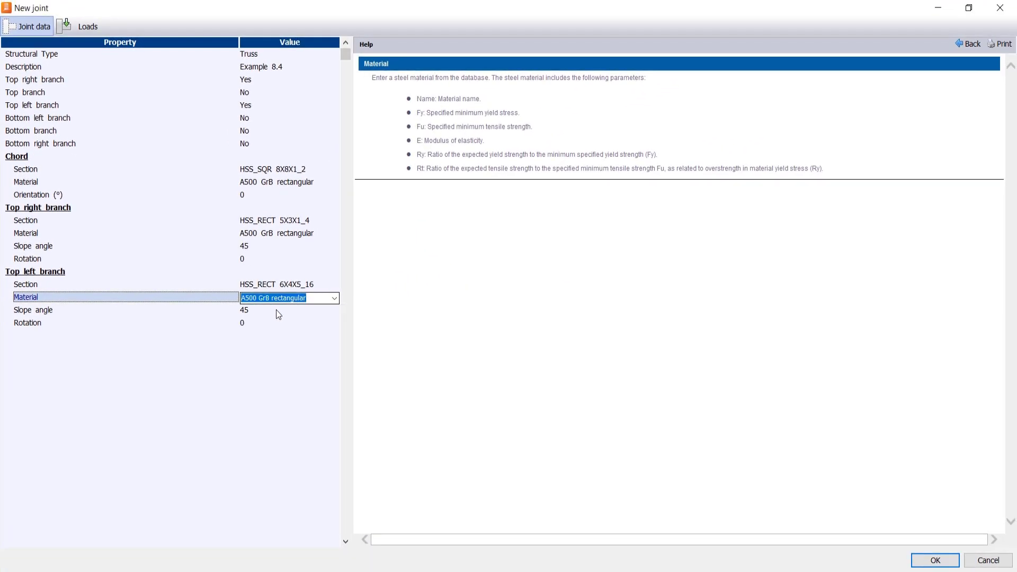
{"action": "left_click", "coordinate": [278, 323]}
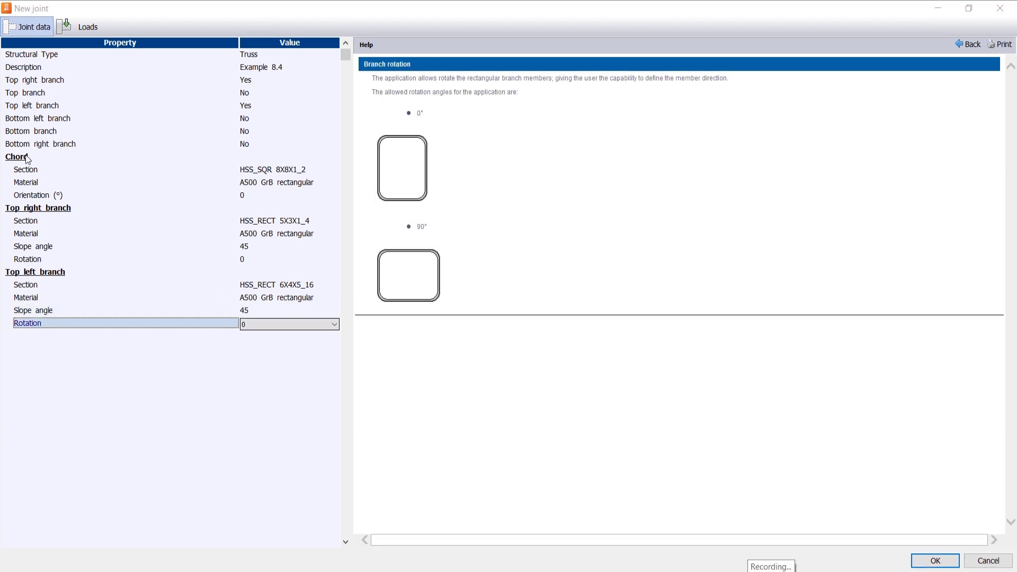
Enter the right chord's axial loads: -85.3 kip for DL and -256 kip for LL.
{"action": "left_click", "coordinate": [69, 28]}
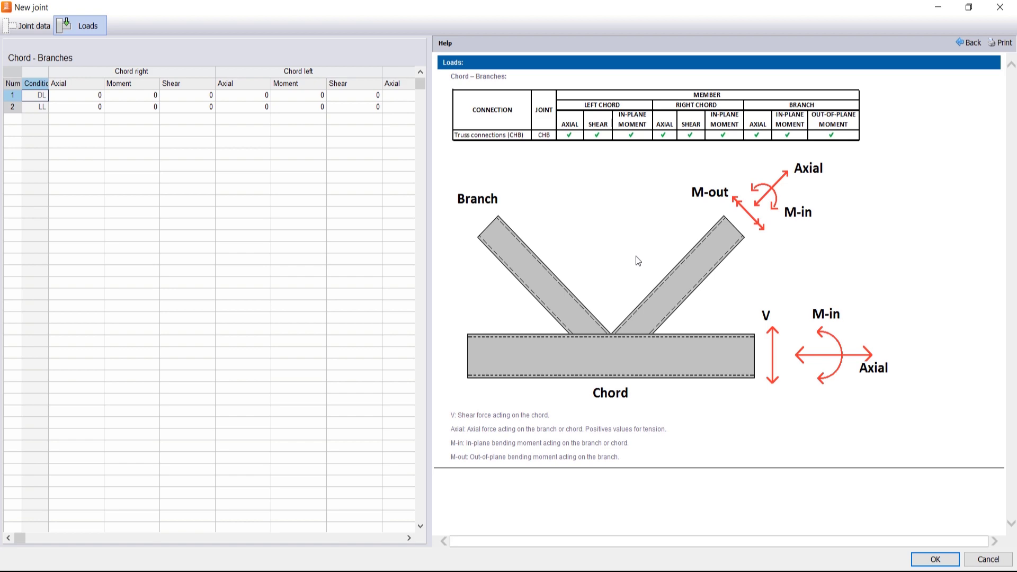
{"action": "left_click", "coordinate": [85, 97]}
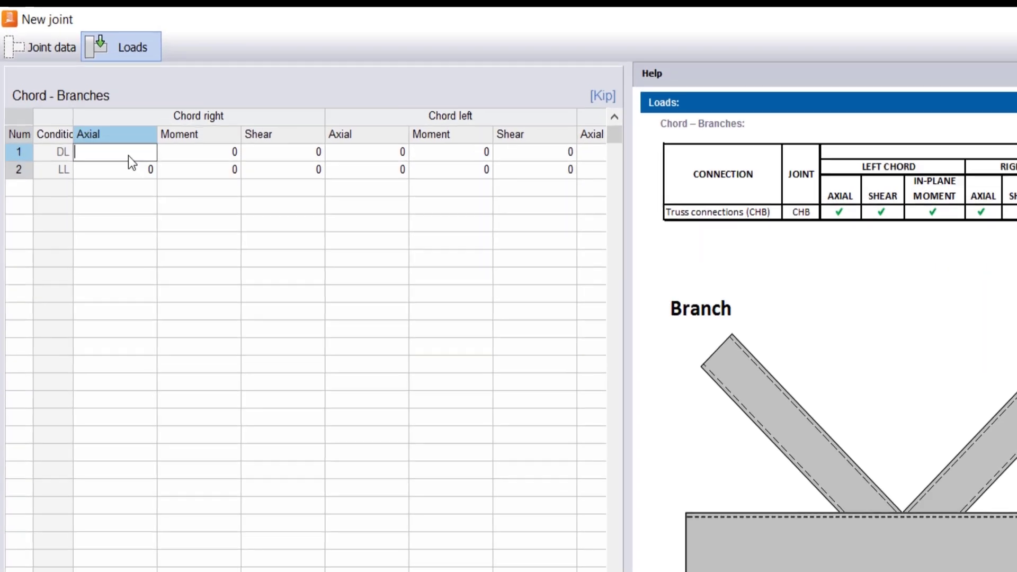
{"action": "type", "text": "85.3"}
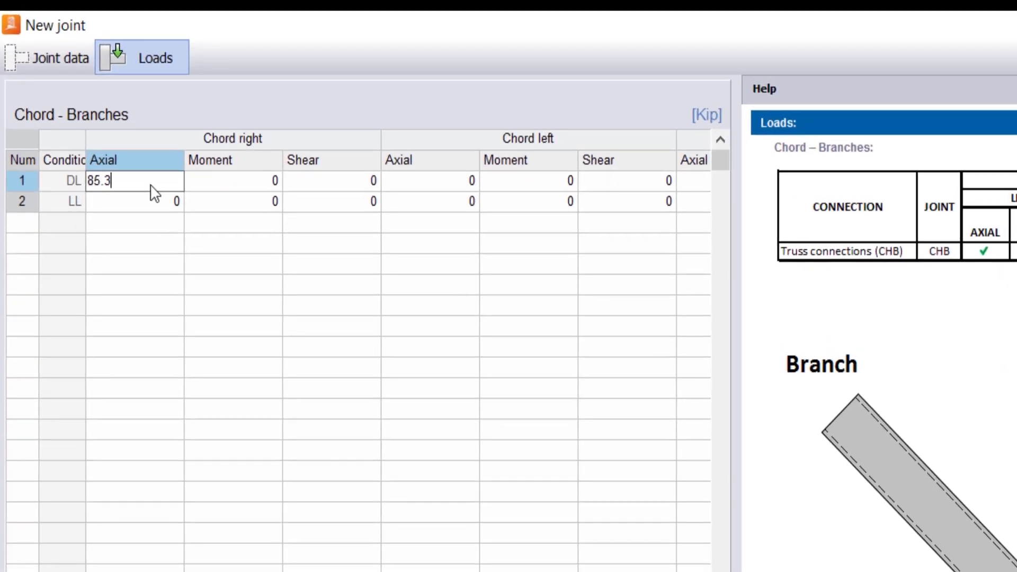
{"action": "left_click", "coordinate": [127, 205]}
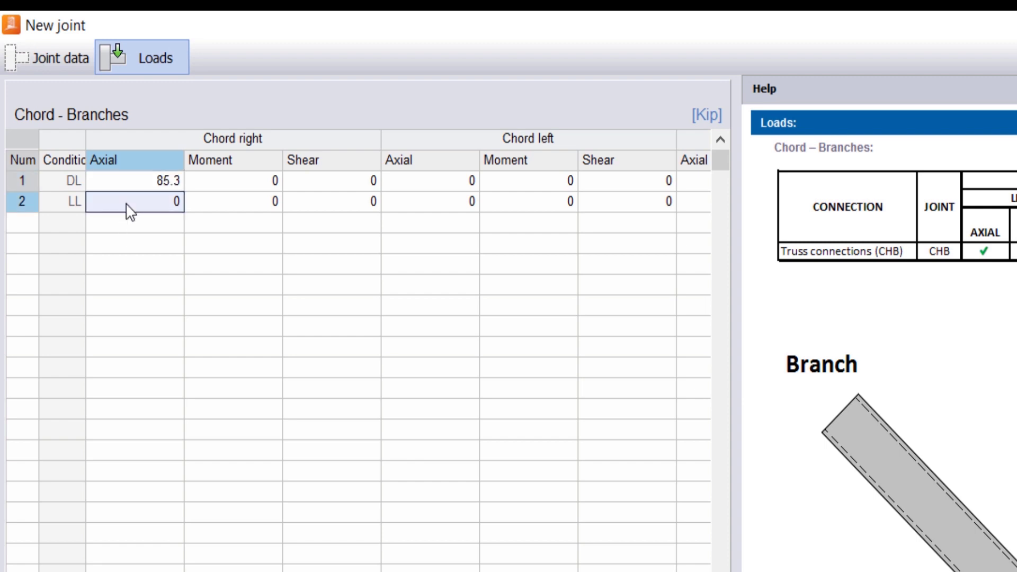
{"action": "type", "text": "-256"}
{"action": "left_click", "coordinate": [137, 189]}
{"action": "type", "text": "-85.3"}
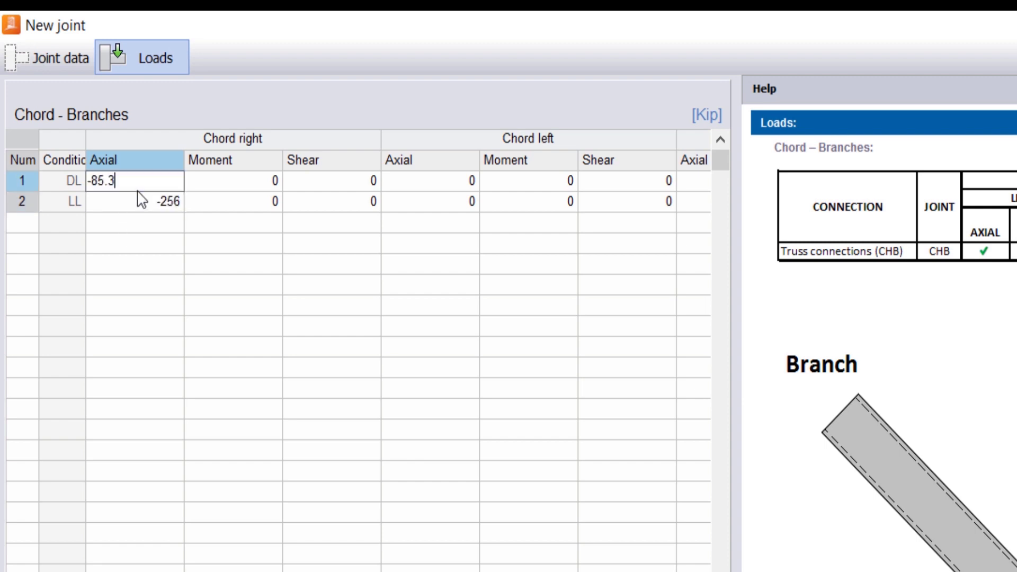
{"action": "left_click", "coordinate": [149, 210]}
Enter the right chord's moments: 5.89 kip*ft for DL and 17.66 kip*ft for LL.
{"action": "left_click", "coordinate": [257, 184]}
{"action": "type", "text": "5.8"}
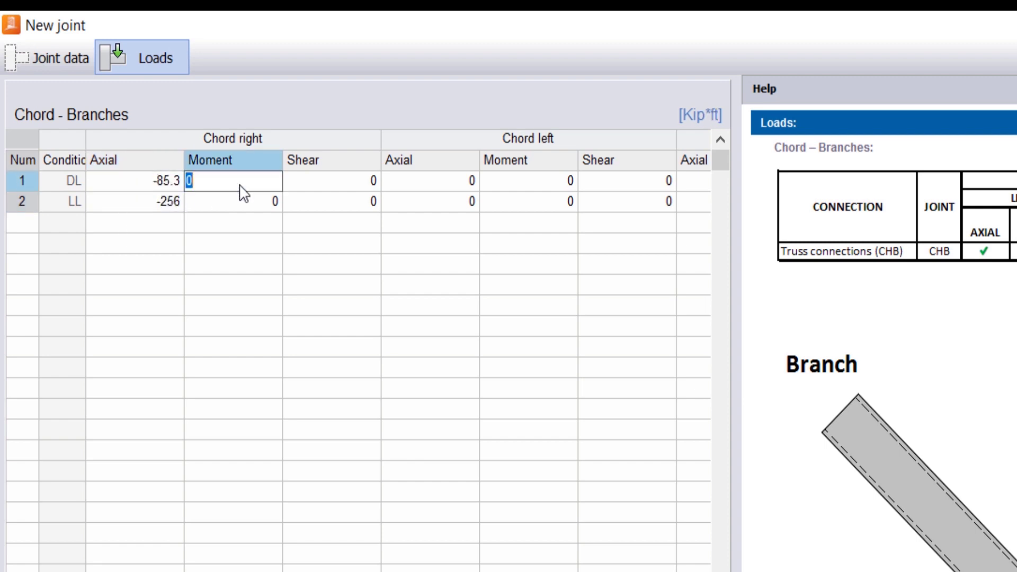
{"action": "type", "text": "9"}
{"action": "key", "text": "Return"}
{"action": "type", "text": "17.66"}
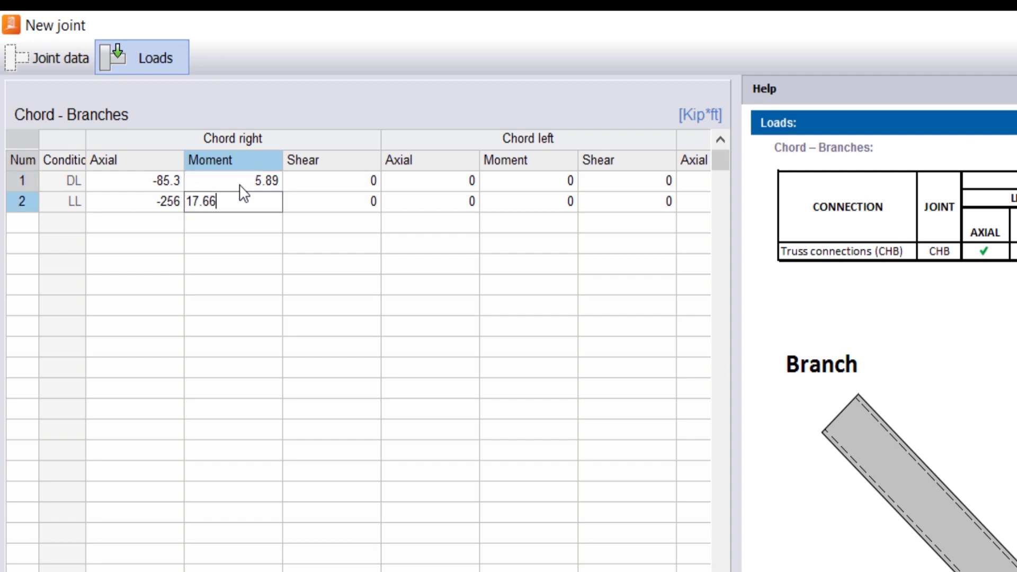
Enter the left chord's axial loads: -50 kip for DL and -150 kip for LL.
{"action": "left_click", "coordinate": [463, 208]}
{"action": "type", "text": "-150"}
{"action": "key", "text": "Up"}
{"action": "type", "text": "-50"}
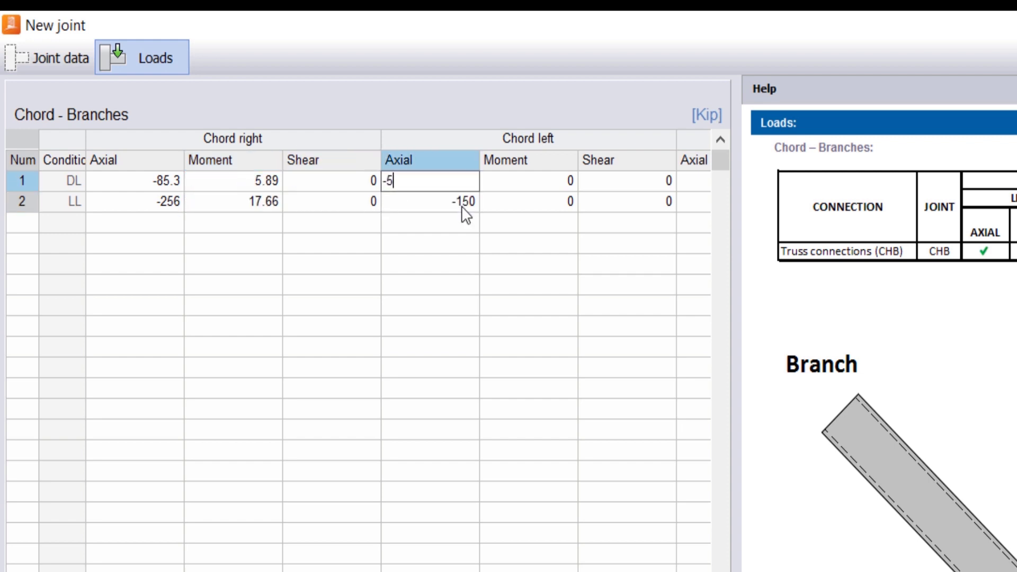
{"action": "key", "text": "Tab"}
Enter the top right branch's axial loads: 25 kip for DL and 75 kip for LL.
{"action": "left_click", "coordinate": [273, 177]}
{"action": "type", "text": "25"}
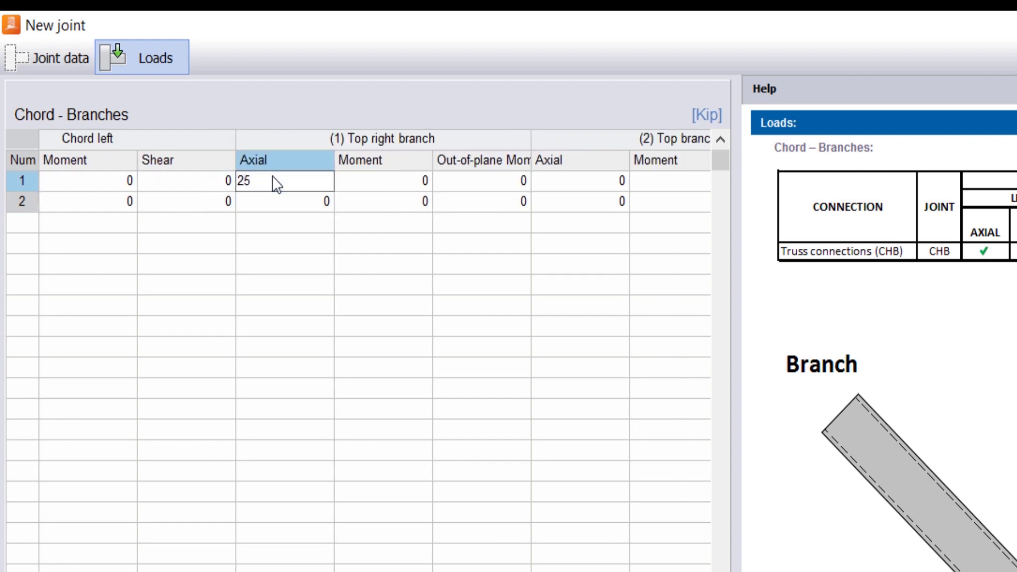
{"action": "key", "text": "Down"}
{"action": "type", "text": "75"}
{"action": "key", "text": "Return"}
Enter the top left branch's axial loads: -25 kip for DL and -75 kip for LL.
{"action": "left_click", "coordinate": [616, 177]}
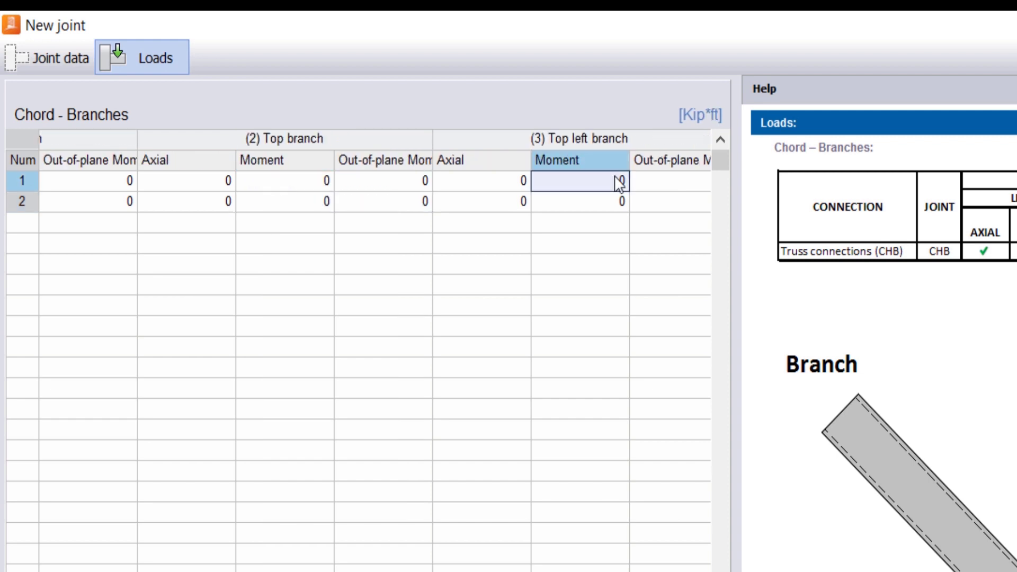
{"action": "key", "text": "Left"}
{"action": "type", "text": "-25"}
{"action": "key", "text": "Return"}
{"action": "type", "text": "-75"}
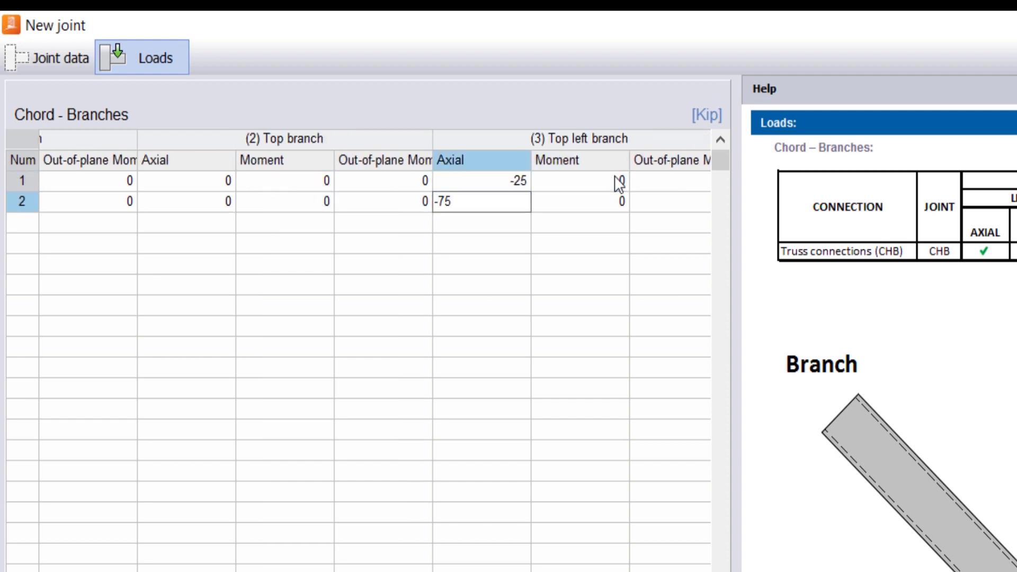
{"action": "key", "text": "Return"}
Review the entered chord and branch loads and create the new joint.
{"action": "left_click_drag", "start_coordinate": [282, 571], "coordinate": [139, 571]}
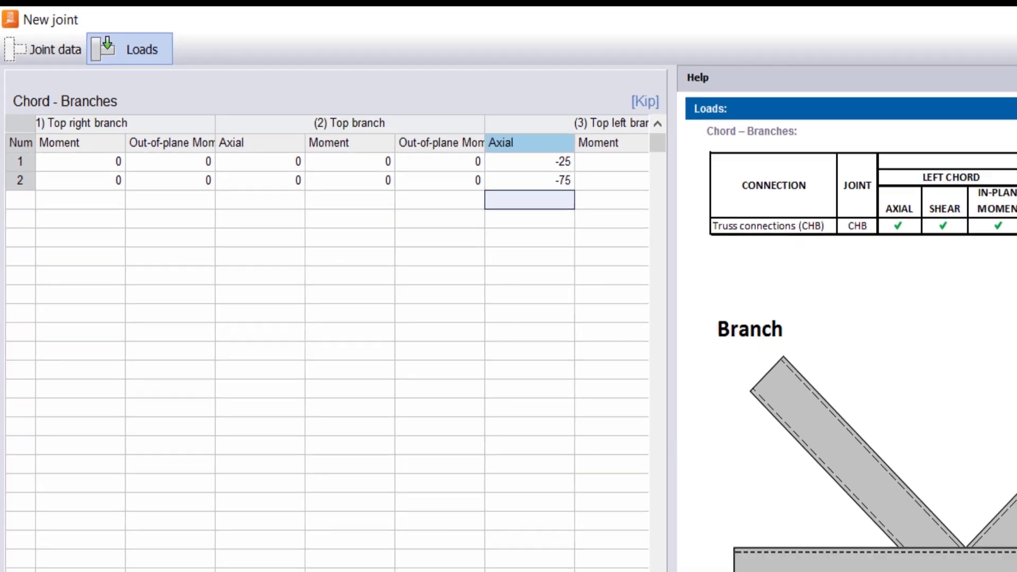
{"action": "left_click_drag", "start_coordinate": [79, 541], "coordinate": [71, 540]}
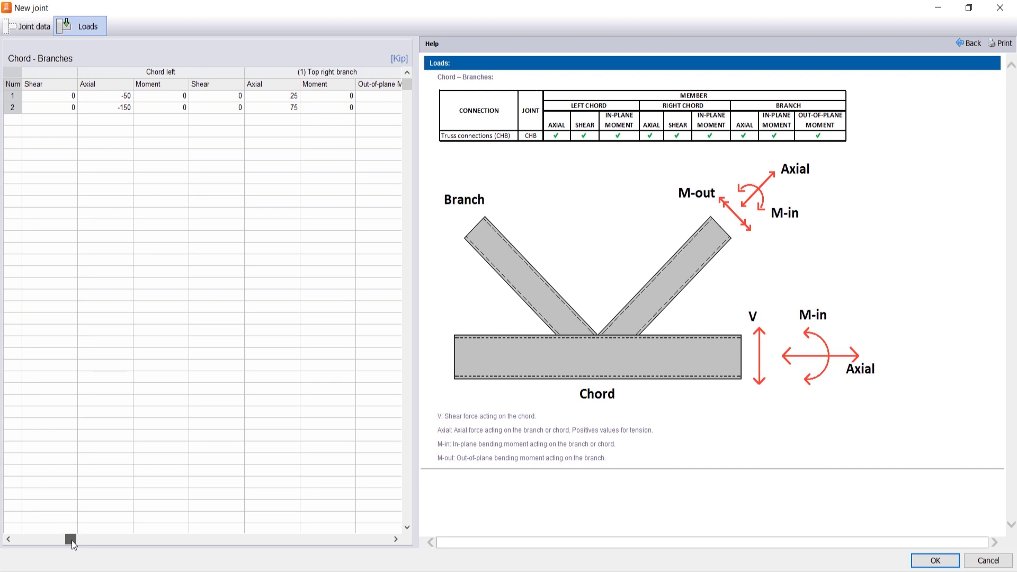
{"action": "left_click_drag", "start_coordinate": [41, 540], "coordinate": [3, 539]}
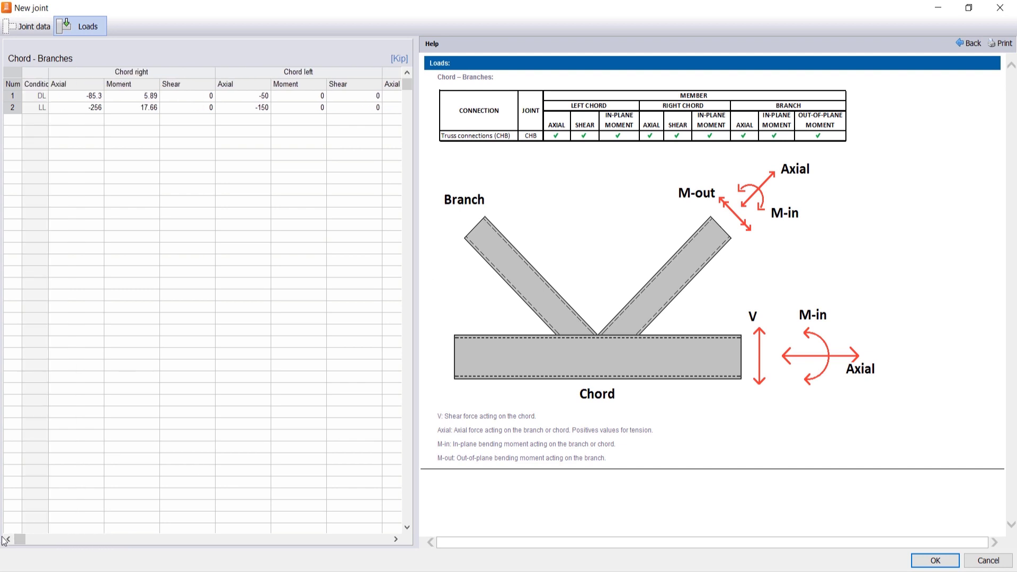
{"action": "left_click", "coordinate": [934, 563]}
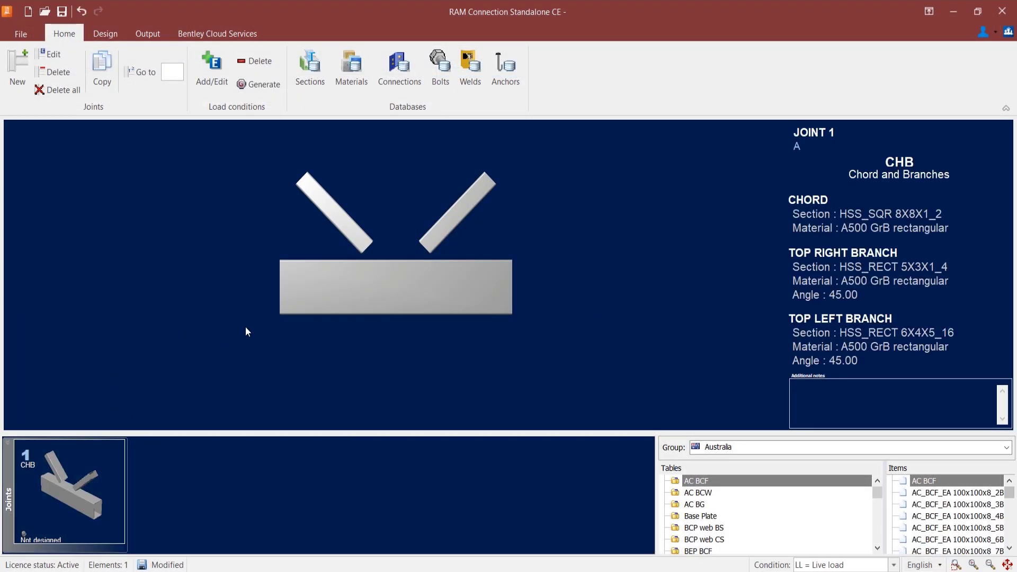
Reopen joint 1 to check its joint data and loads, then close it without changes.
{"action": "double_click", "coordinate": [78, 501]}
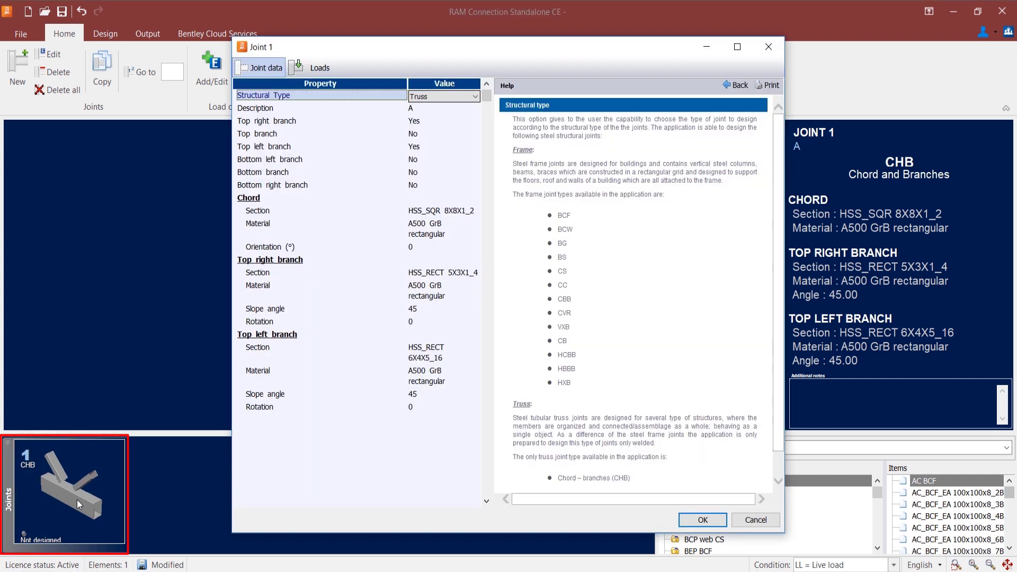
{"action": "left_click", "coordinate": [321, 67]}
{"action": "left_click", "coordinate": [254, 70]}
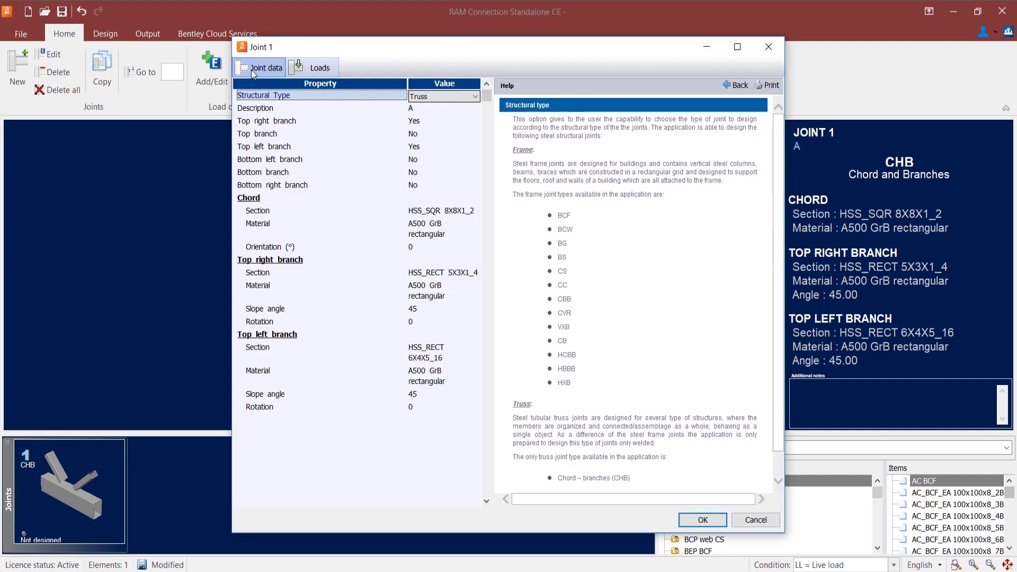
{"action": "left_click", "coordinate": [768, 48]}
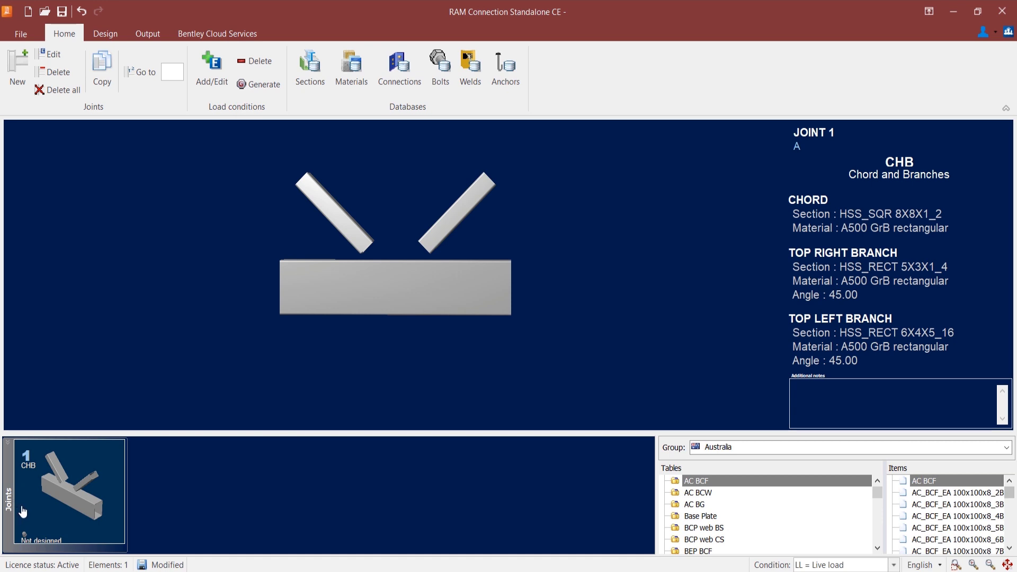
Check the connection design settings and accept AISC-16 LRFD with the DL and LL load conditions included.
{"action": "left_click", "coordinate": [105, 34]}
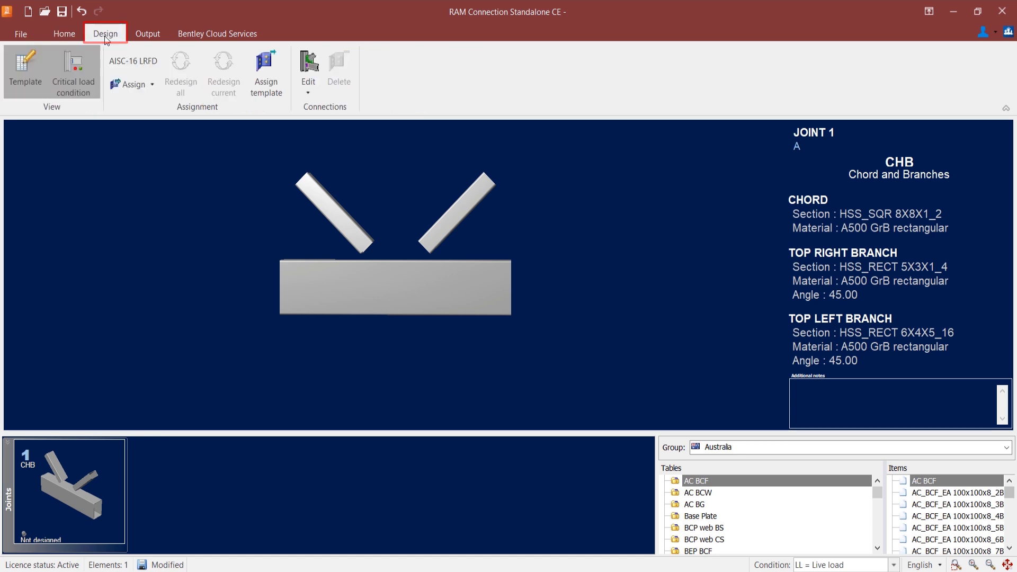
{"action": "left_click", "coordinate": [119, 64]}
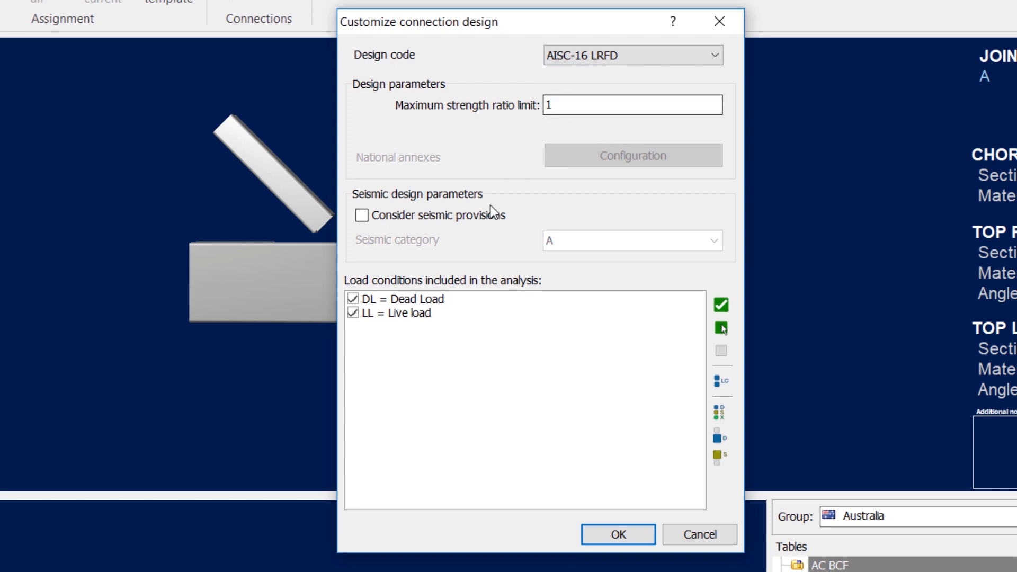
{"action": "left_click", "coordinate": [618, 535]}
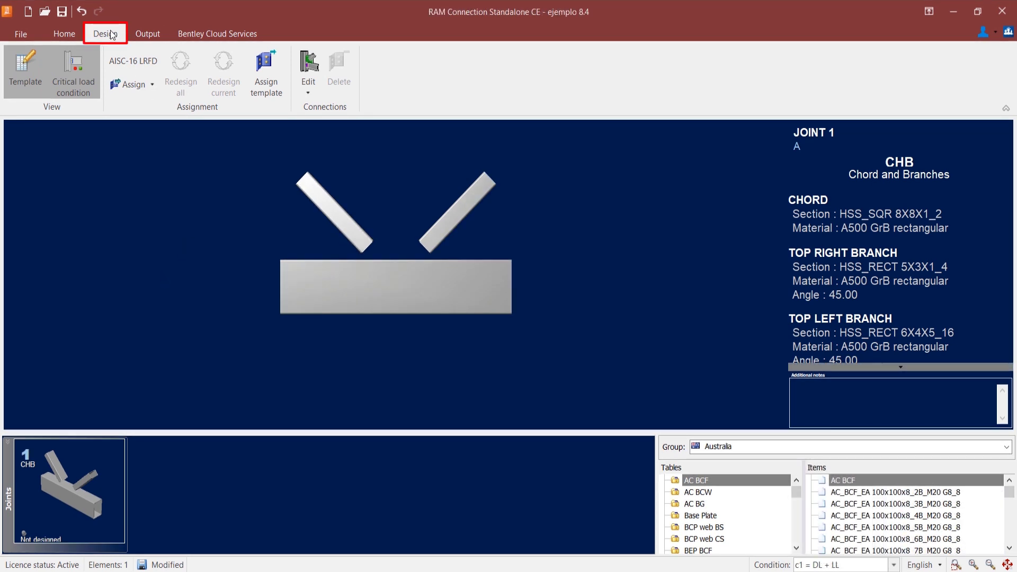
Assign the tubular connection CHB to joint 1 and dismiss the assignment report.
{"action": "left_click", "coordinate": [114, 85]}
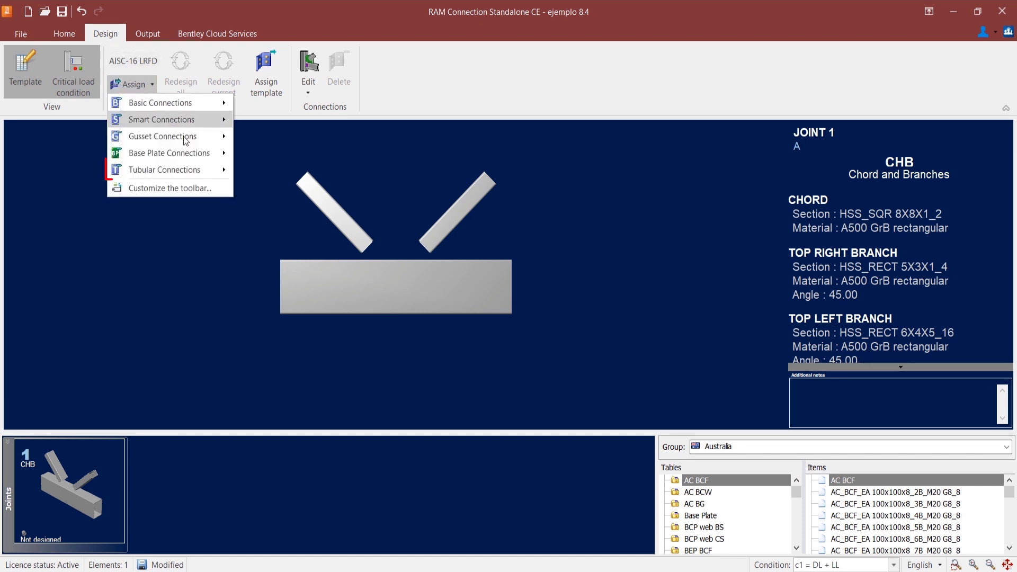
{"action": "mouse_move", "coordinate": [198, 169]}
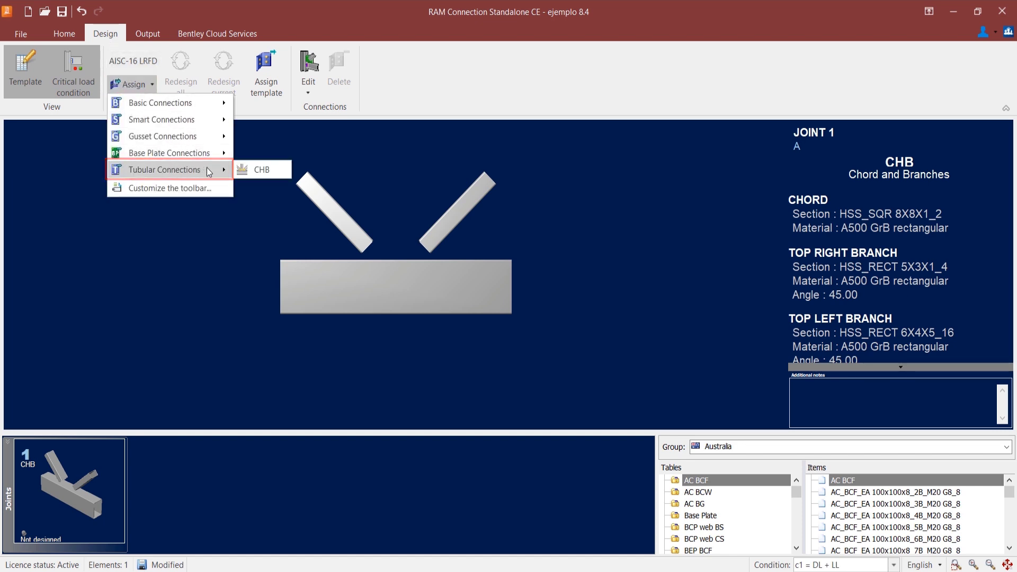
{"action": "left_click", "coordinate": [260, 169]}
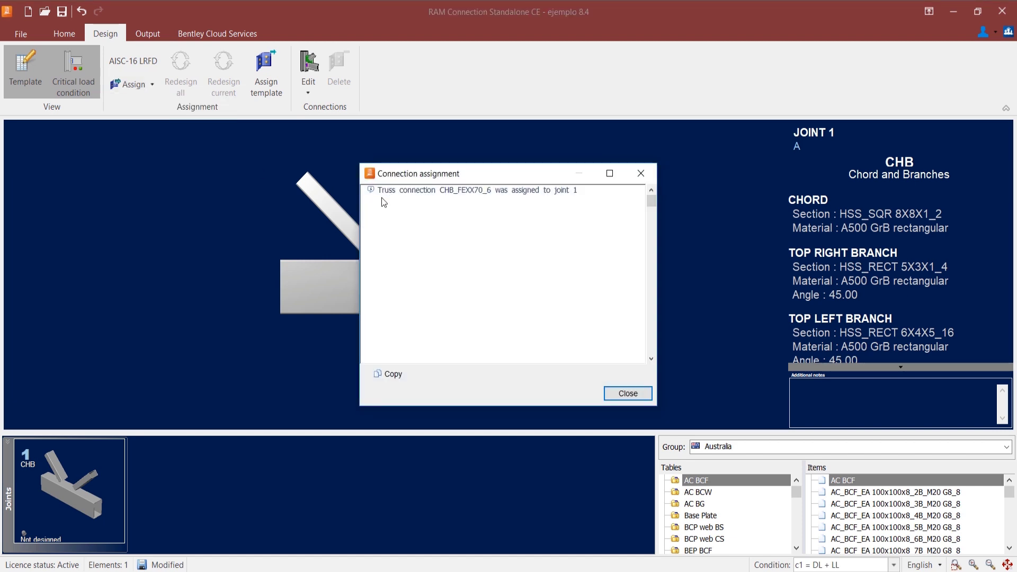
{"action": "left_click", "coordinate": [626, 394]}
Check the design codes available for the connection, keeping AISC 2016 LRFD.
{"action": "left_click_drag", "start_coordinate": [472, 288], "coordinate": [460, 305]}
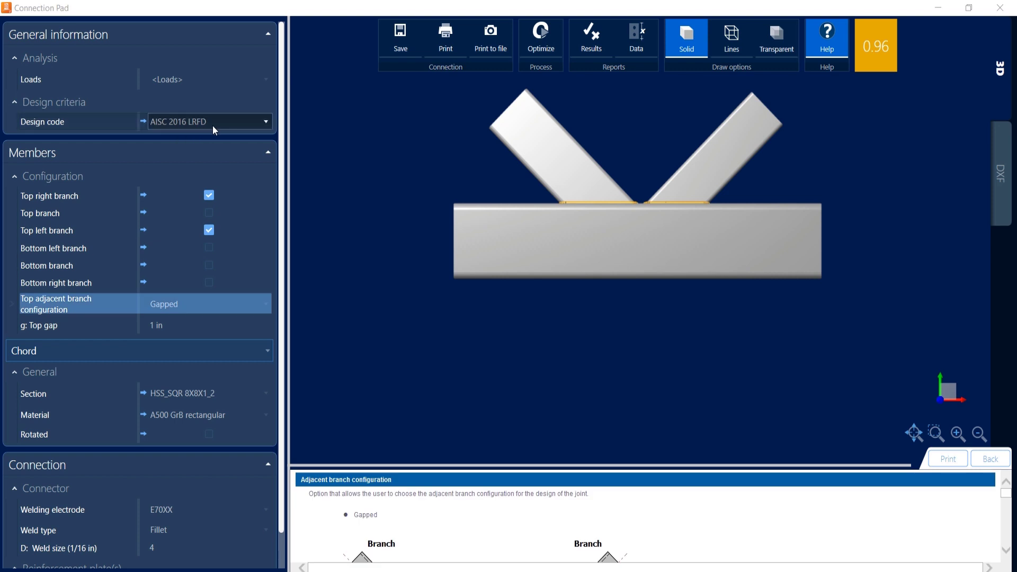
{"action": "left_click", "coordinate": [215, 125]}
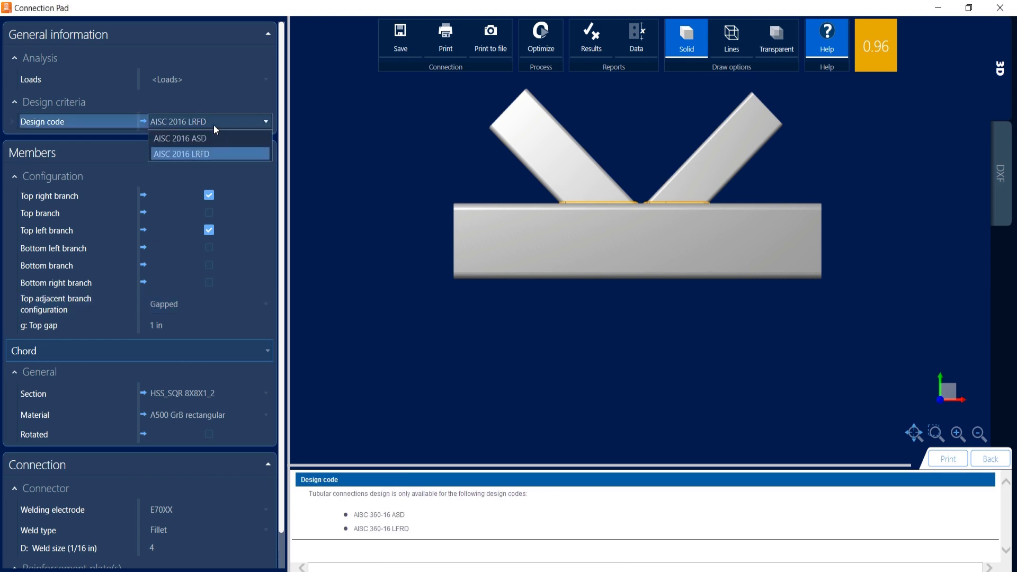
{"action": "left_click", "coordinate": [214, 125]}
Read the help on the gapped and overlapped configurations for adjacent branches.
{"action": "left_click", "coordinate": [197, 298]}
{"action": "left_click", "coordinate": [199, 298]}
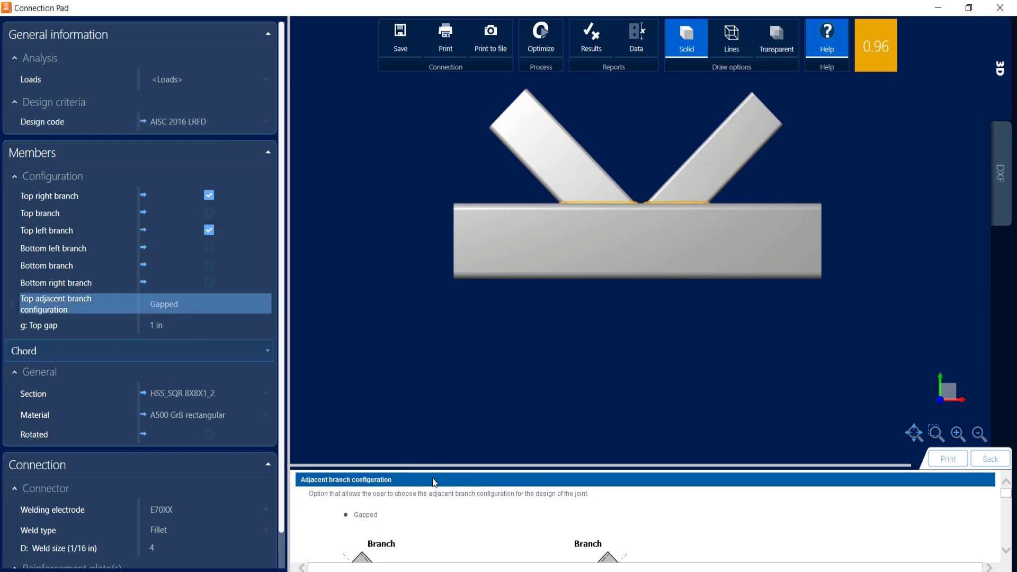
{"action": "left_click_drag", "start_coordinate": [442, 471], "coordinate": [454, 309]}
{"action": "scroll", "coordinate": [492, 439], "scroll_direction": "down", "scroll_amount": 3}
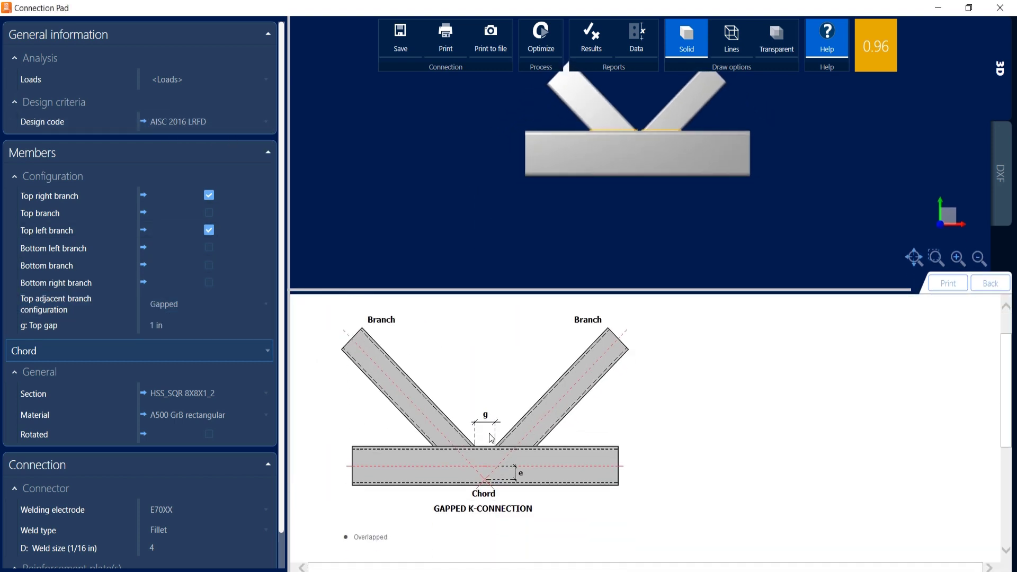
{"action": "scroll", "coordinate": [489, 434], "scroll_direction": "down", "scroll_amount": 2}
{"action": "scroll", "coordinate": [488, 433], "scroll_direction": "up", "scroll_amount": 5}
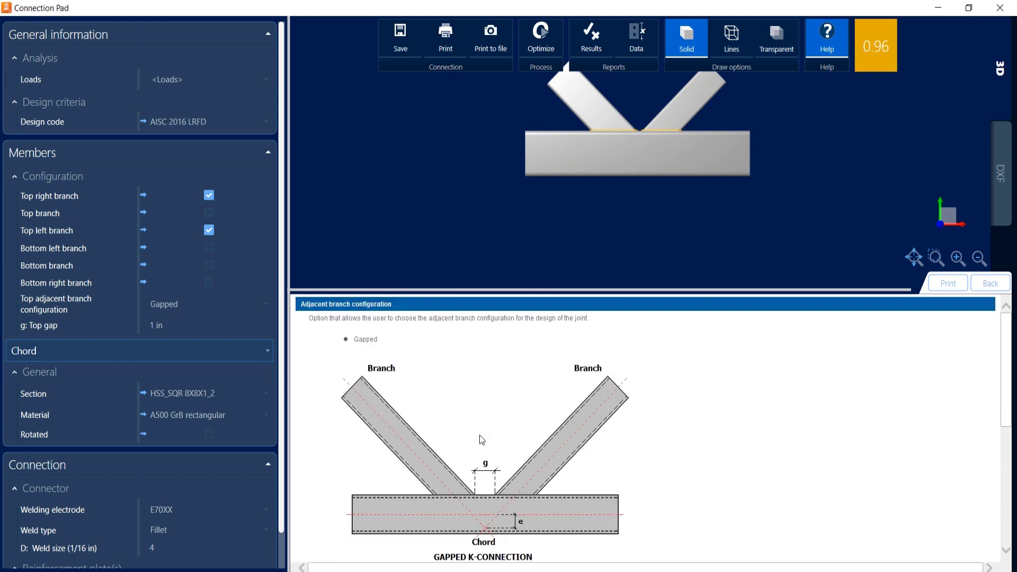
{"action": "left_click_drag", "start_coordinate": [440, 288], "coordinate": [440, 402]}
Set the top adjacent branch configuration to Overlapped with a top overlap of 3.78 in and inspect the joint.
{"action": "left_click", "coordinate": [217, 302]}
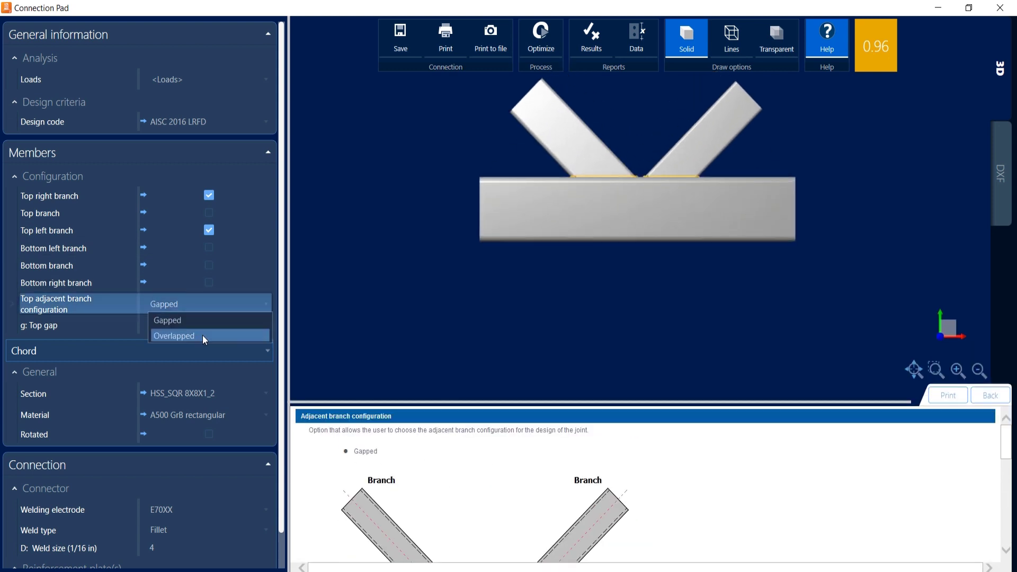
{"action": "left_click", "coordinate": [202, 334]}
{"action": "left_click_drag", "start_coordinate": [653, 238], "coordinate": [583, 306]}
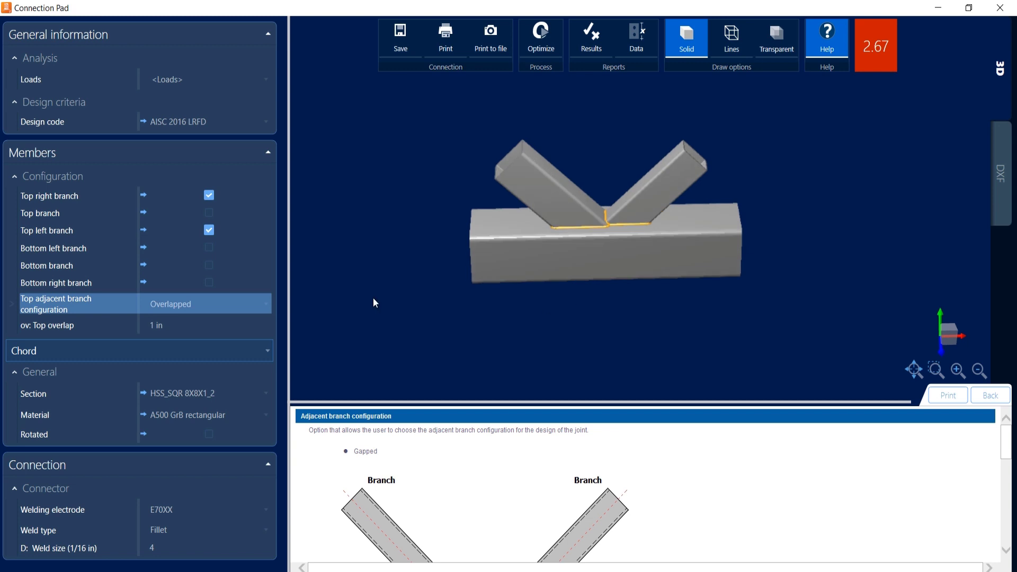
{"action": "left_click", "coordinate": [166, 329]}
{"action": "type", "text": "3.78"}
{"action": "key", "text": "Return"}
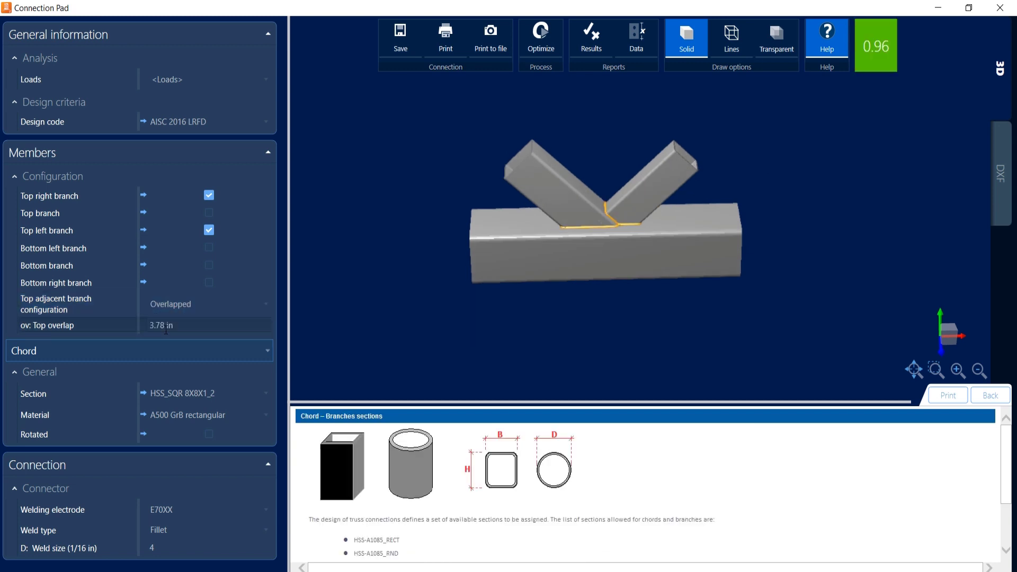
{"action": "left_click_drag", "start_coordinate": [513, 252], "coordinate": [628, 218]}
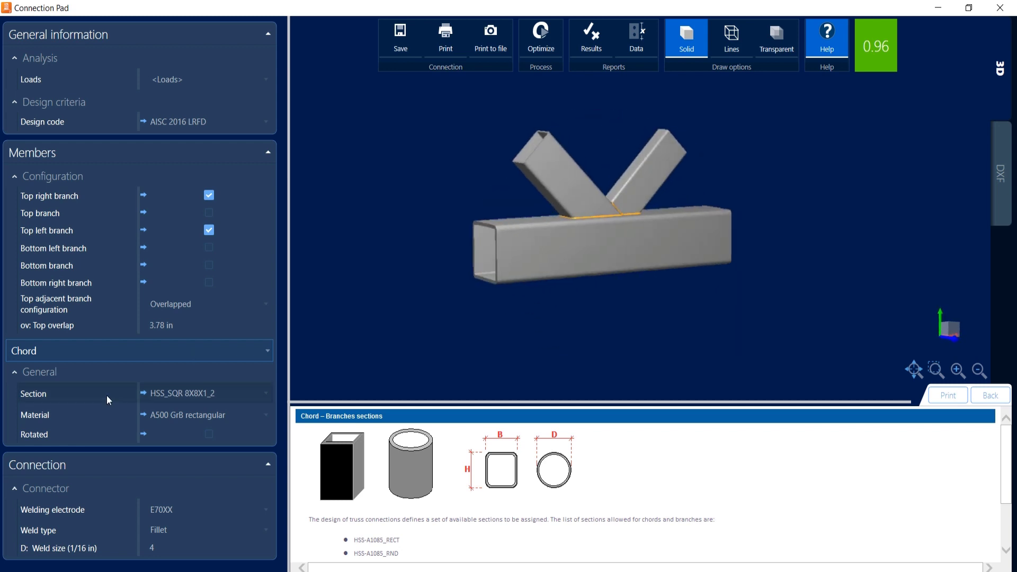
Keep the E70XX welding electrode and set the connection's weld type to Partial penetration.
{"action": "left_click", "coordinate": [225, 352]}
{"action": "left_click", "coordinate": [225, 352]}
{"action": "left_click", "coordinate": [213, 511]}
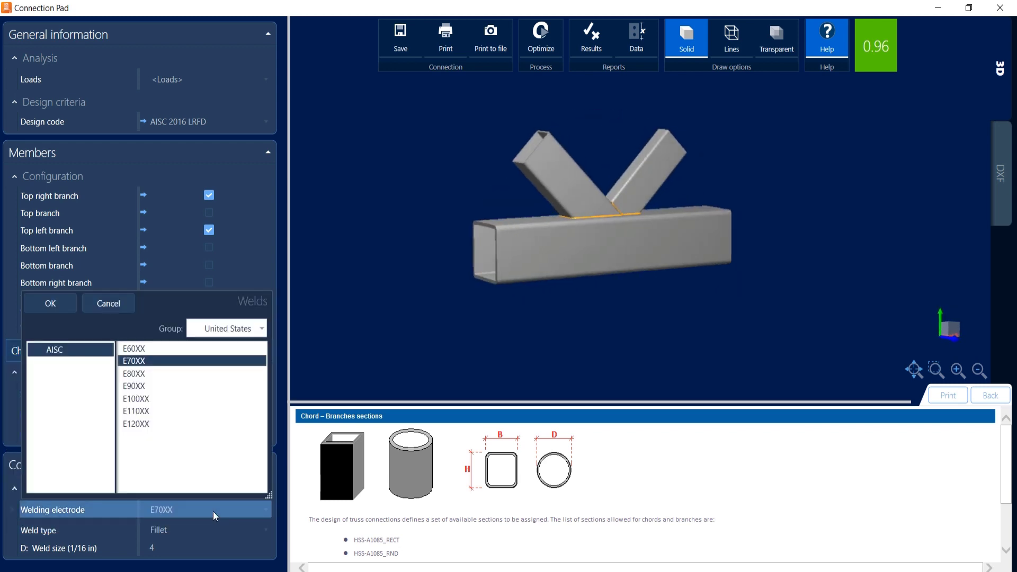
{"action": "left_click", "coordinate": [212, 532]}
{"action": "left_click", "coordinate": [216, 562]}
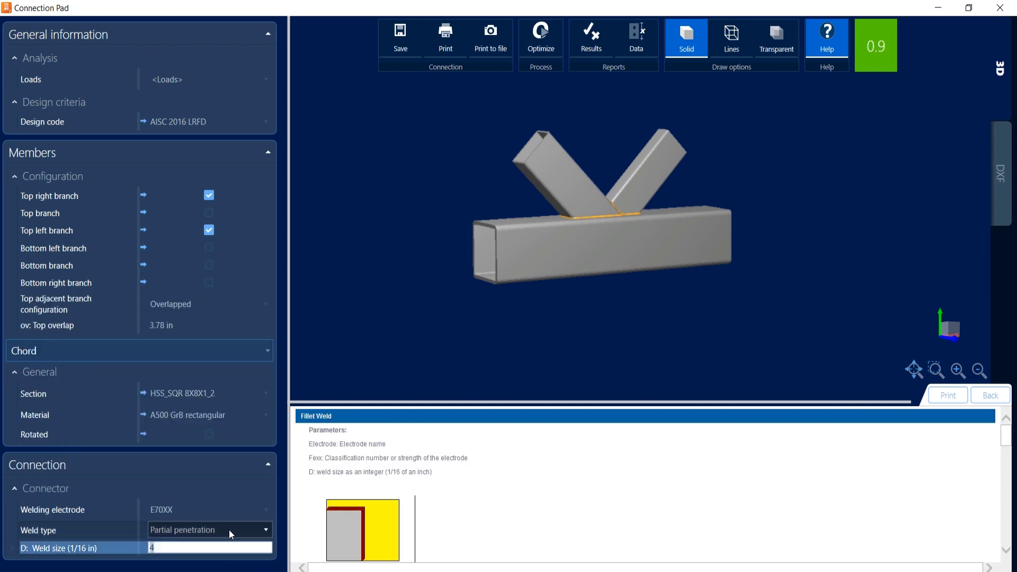
Show the joint's DXF drawing and inspect the dimensioned chord, branches and sections in full.
{"action": "left_click", "coordinate": [1001, 174]}
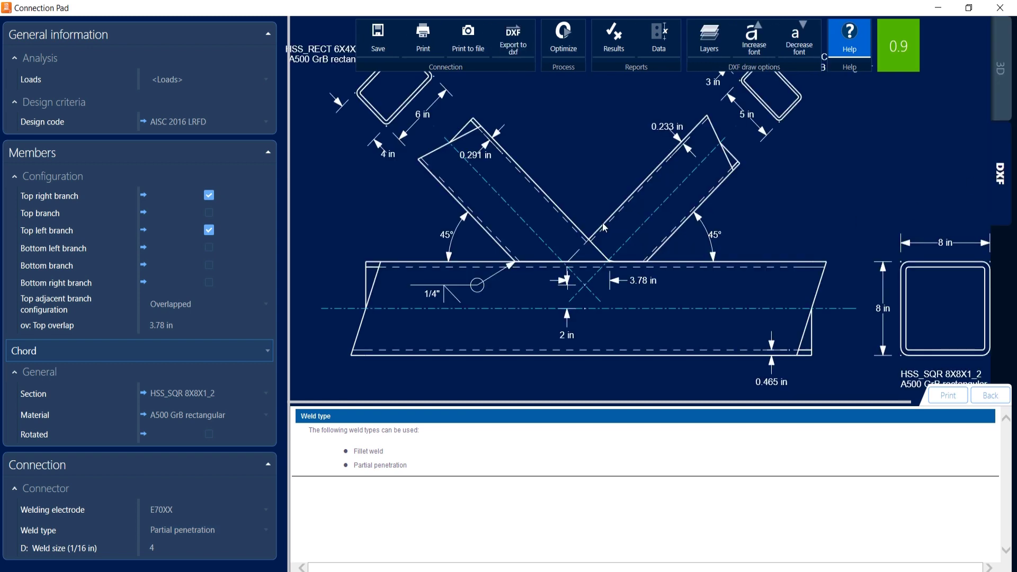
{"action": "scroll", "coordinate": [815, 164], "scroll_direction": "down", "scroll_amount": 3}
{"action": "left_click_drag", "start_coordinate": [816, 165], "coordinate": [774, 175]}
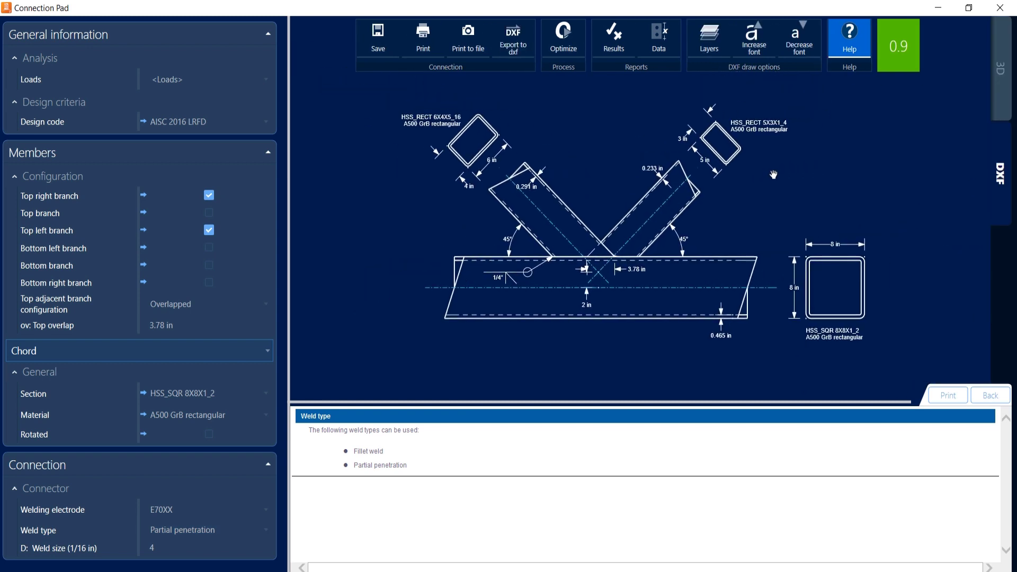
Generate the connection's results report and review the branch loads, demands and limits of applicability.
{"action": "left_click", "coordinate": [614, 37]}
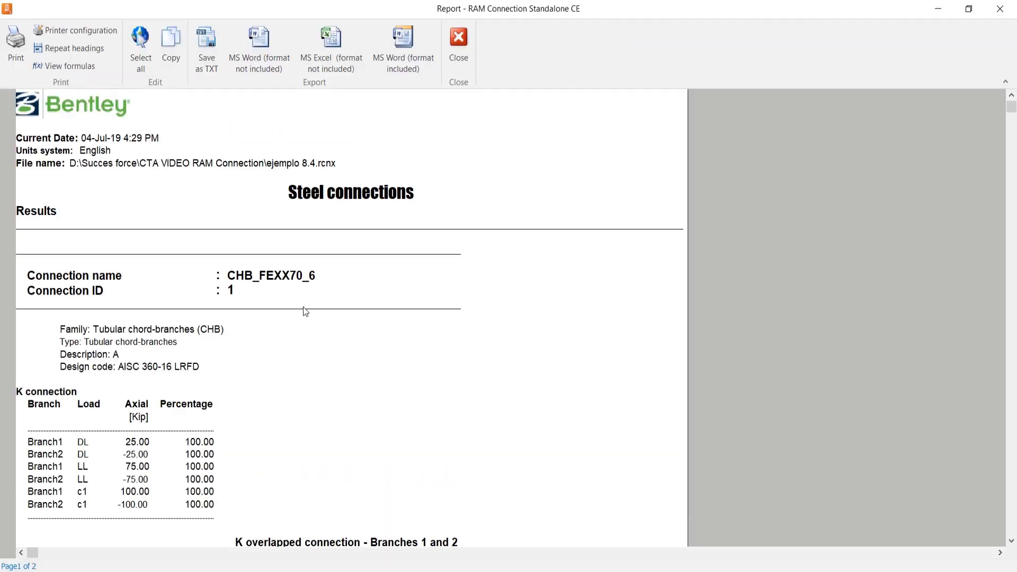
{"action": "scroll", "coordinate": [303, 307], "scroll_direction": "down", "scroll_amount": 3}
{"action": "scroll", "coordinate": [308, 317], "scroll_direction": "down", "scroll_amount": 1}
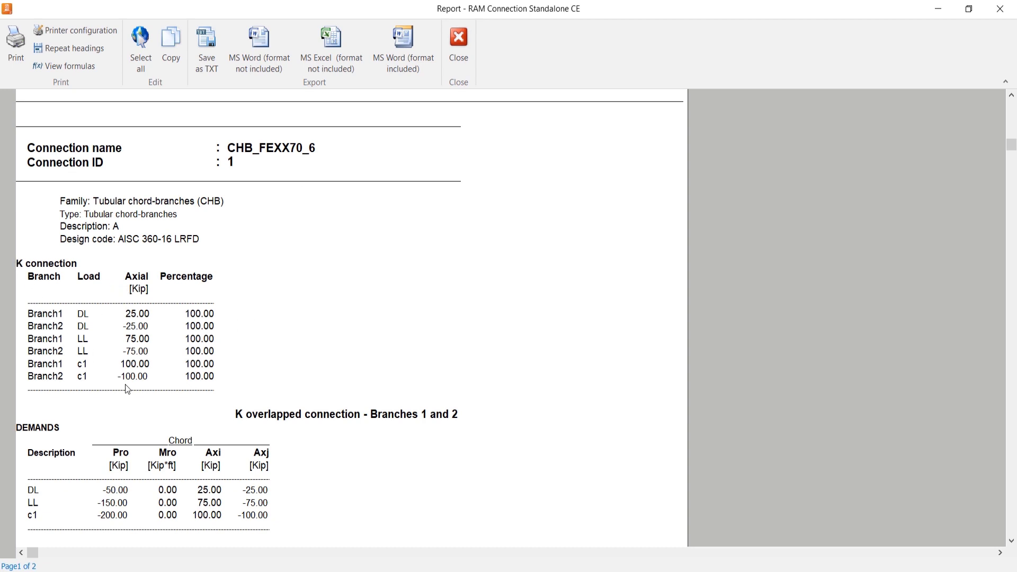
{"action": "scroll", "coordinate": [198, 383], "scroll_direction": "down", "scroll_amount": 1}
{"action": "left_click", "coordinate": [260, 388]}
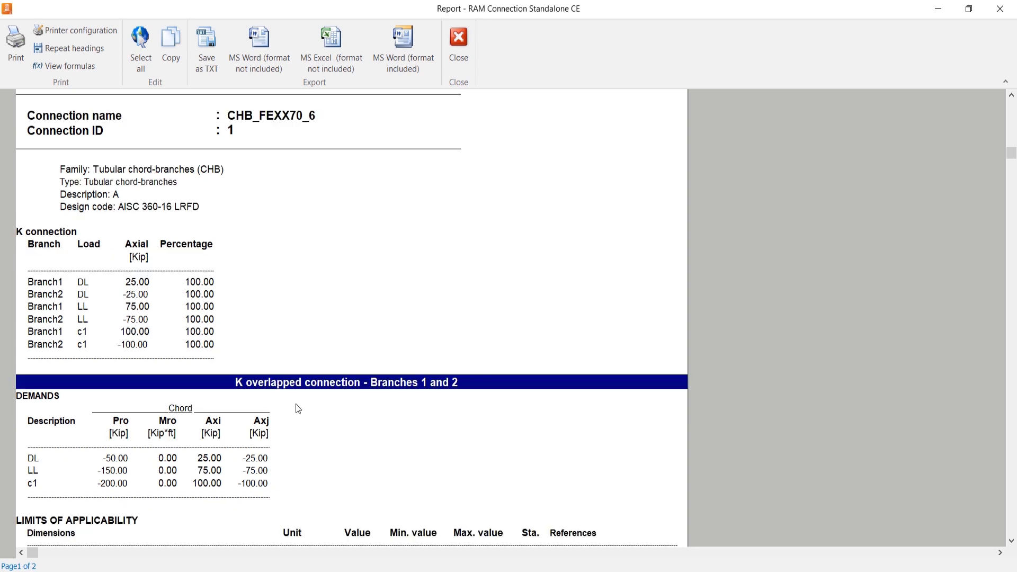
{"action": "scroll", "coordinate": [315, 415], "scroll_direction": "down", "scroll_amount": 8}
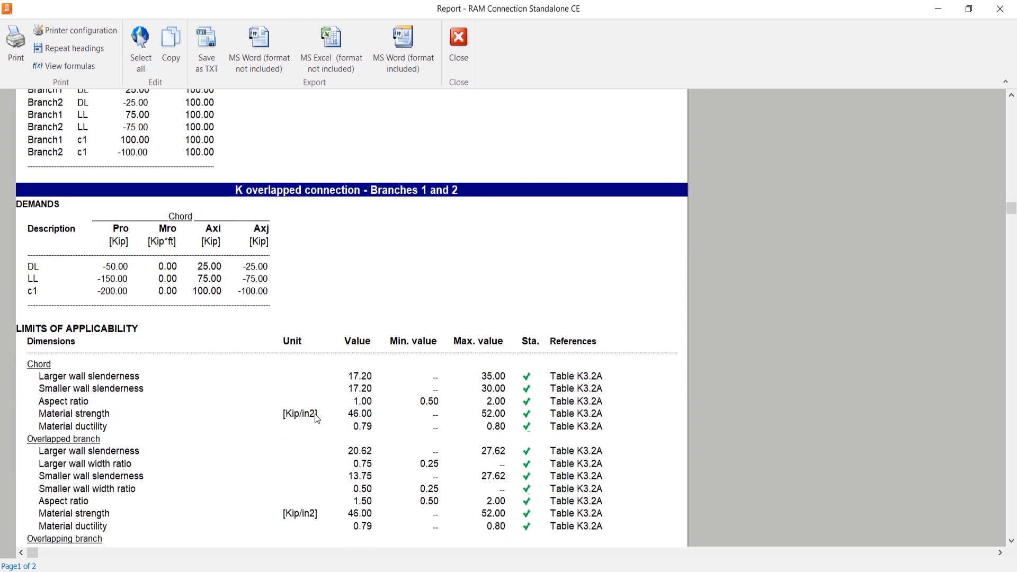
{"action": "scroll", "coordinate": [314, 416], "scroll_direction": "down", "scroll_amount": 3}
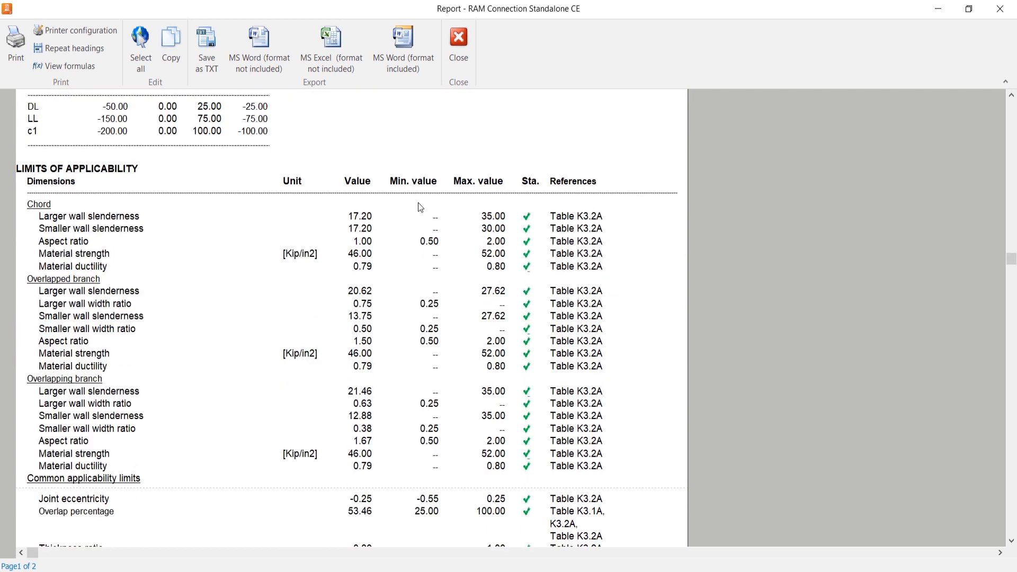
Show the formulas in the results report and review the calculations from chord wall slenderness through to the global critical strength ratio.
{"action": "left_click", "coordinate": [55, 66]}
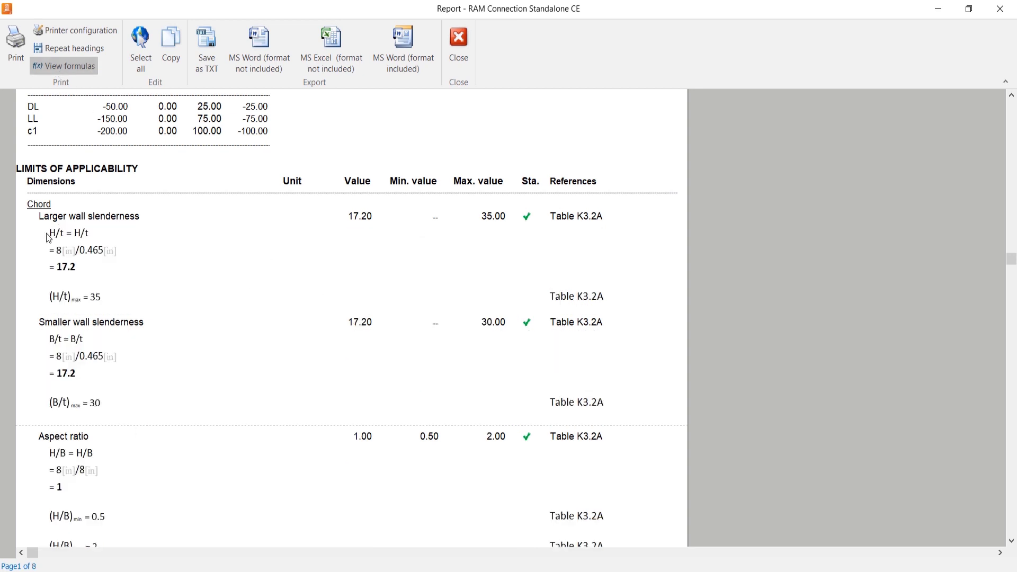
{"action": "left_click", "coordinate": [79, 220]}
{"action": "left_click", "coordinate": [79, 236]}
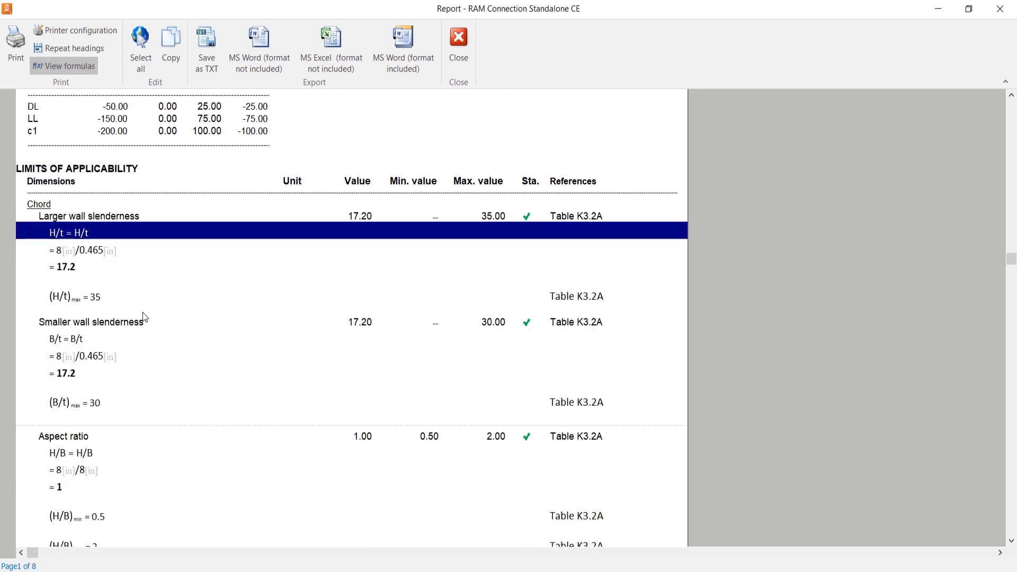
{"action": "scroll", "coordinate": [143, 317], "scroll_direction": "down", "scroll_amount": 5}
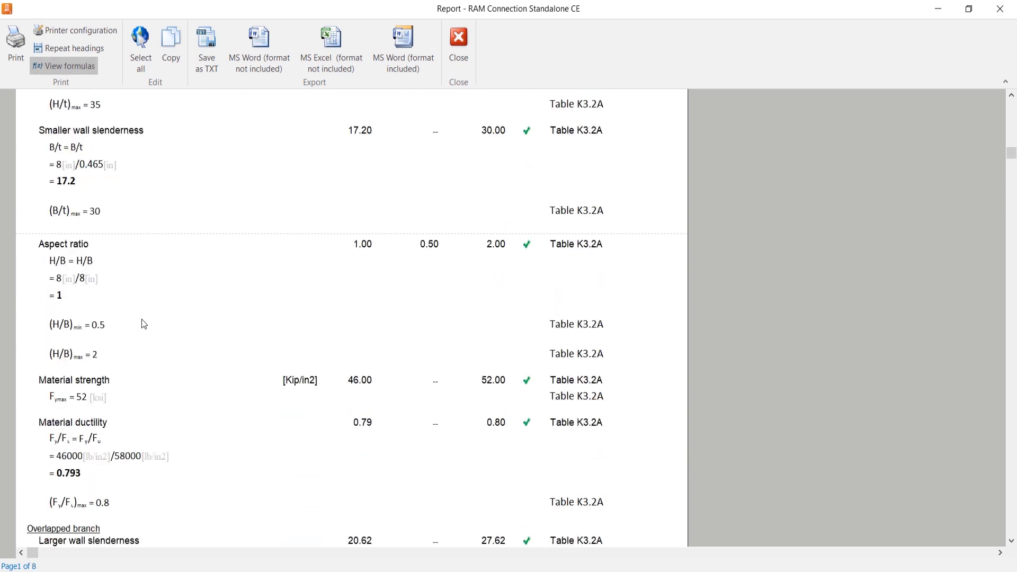
{"action": "scroll", "coordinate": [142, 324], "scroll_direction": "down", "scroll_amount": 9}
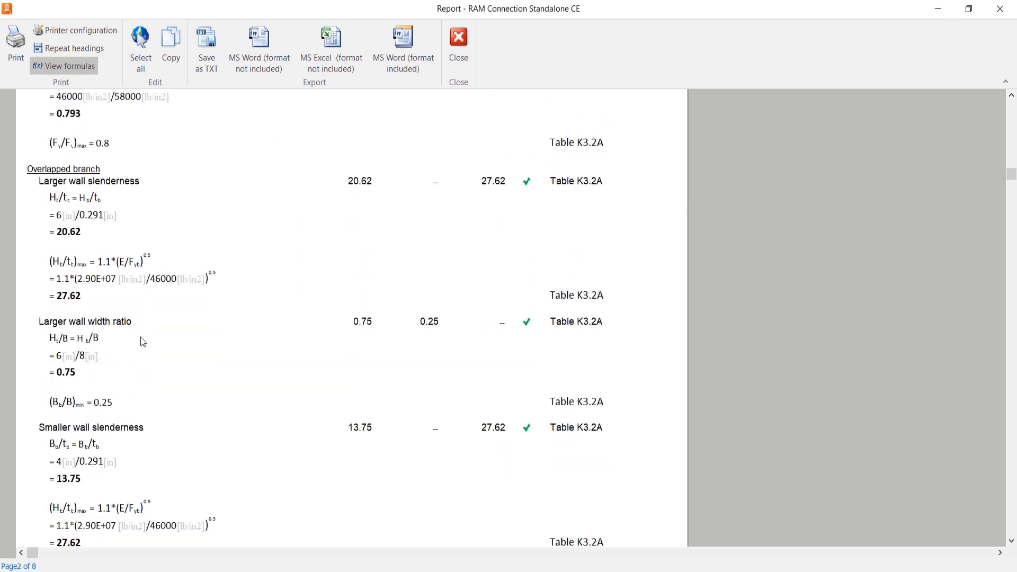
{"action": "scroll", "coordinate": [139, 338], "scroll_direction": "down", "scroll_amount": 9}
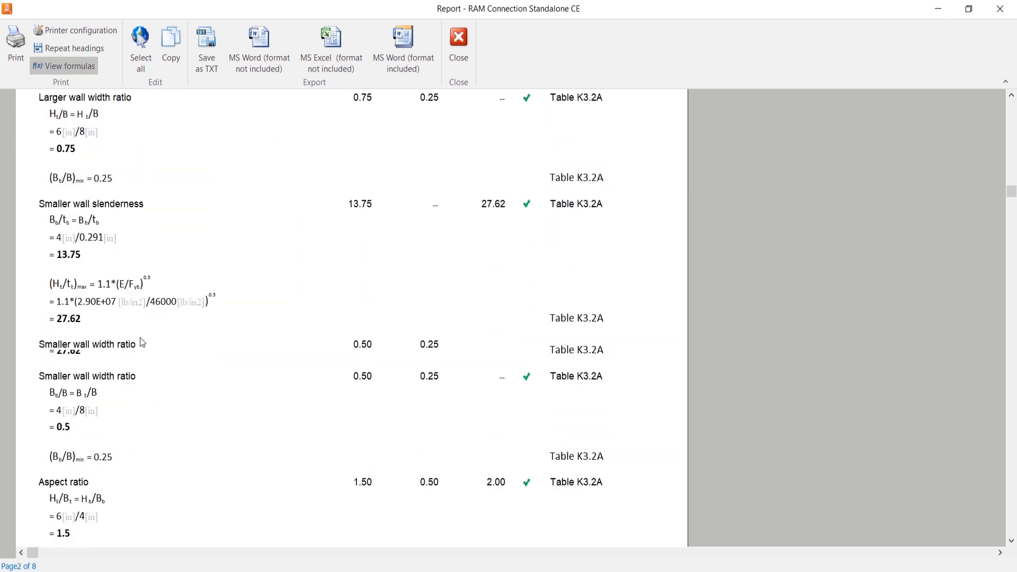
{"action": "left_click_drag", "start_coordinate": [1011, 201], "coordinate": [990, 502]}
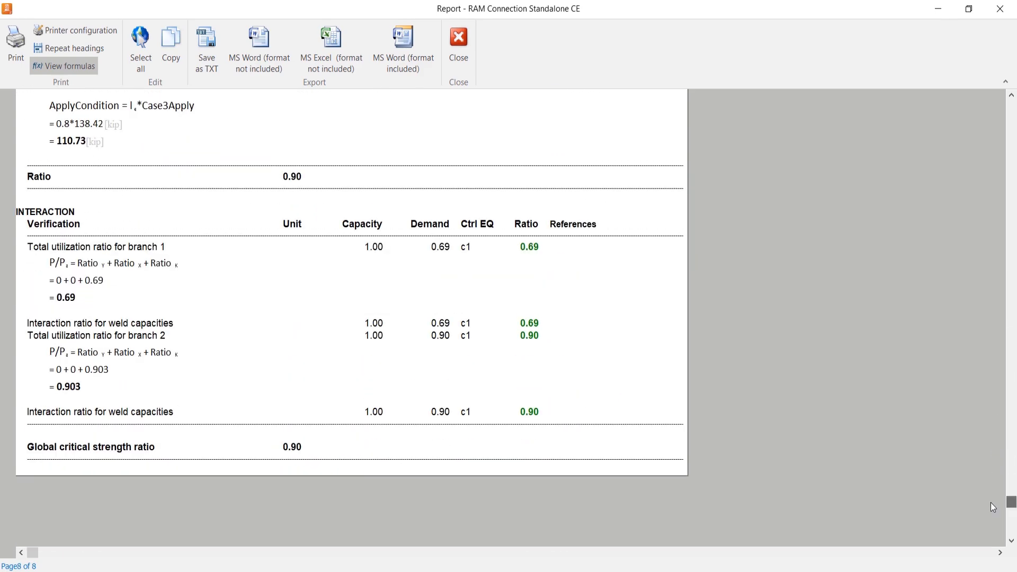